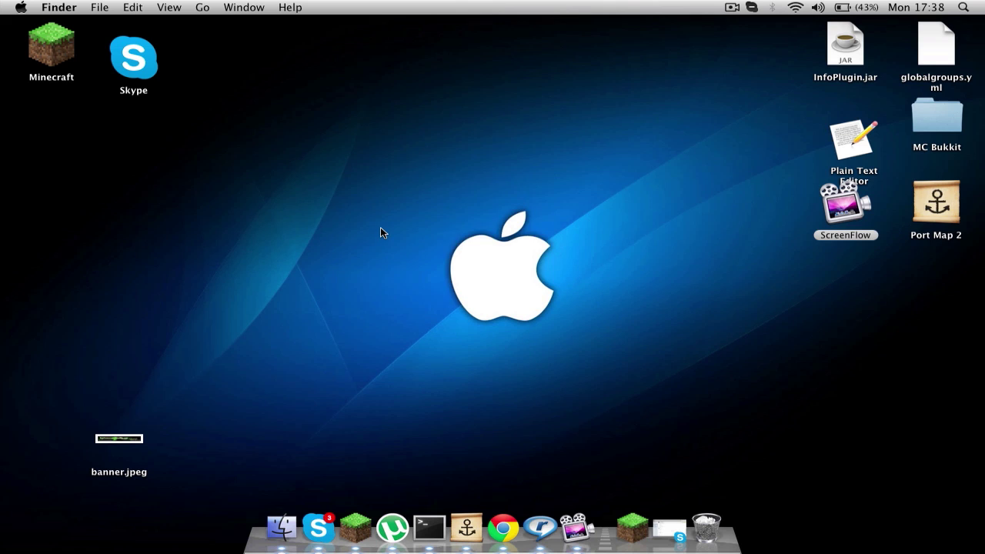
pyautogui.moveTo(549, 301); pyautogui.dragTo(449, 181)
pyautogui.moveTo(400, 216); pyautogui.dragTo(637, 332)
# Switch to Minecraft, open the multiplayer server list and select My Server
pyautogui.click(360, 533)
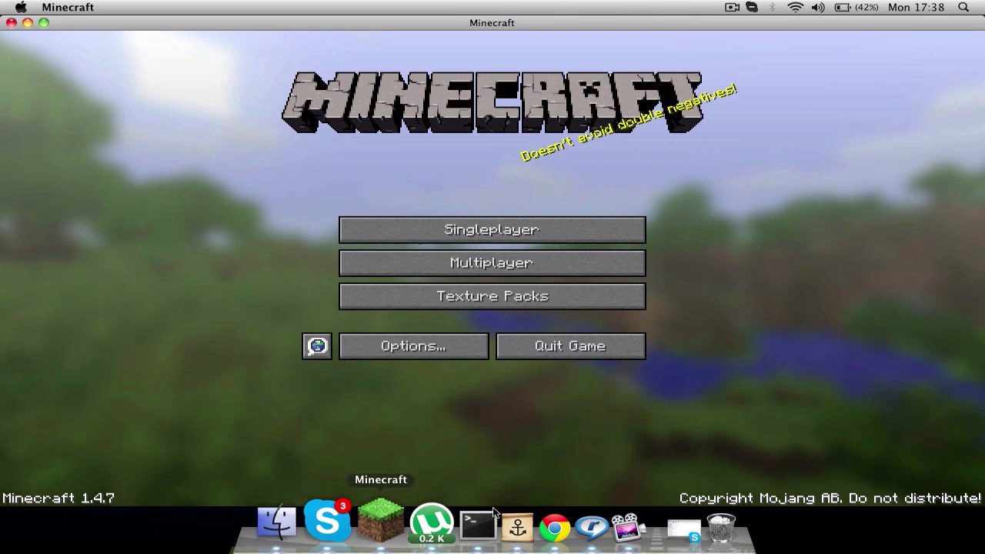
pyautogui.click(491, 272)
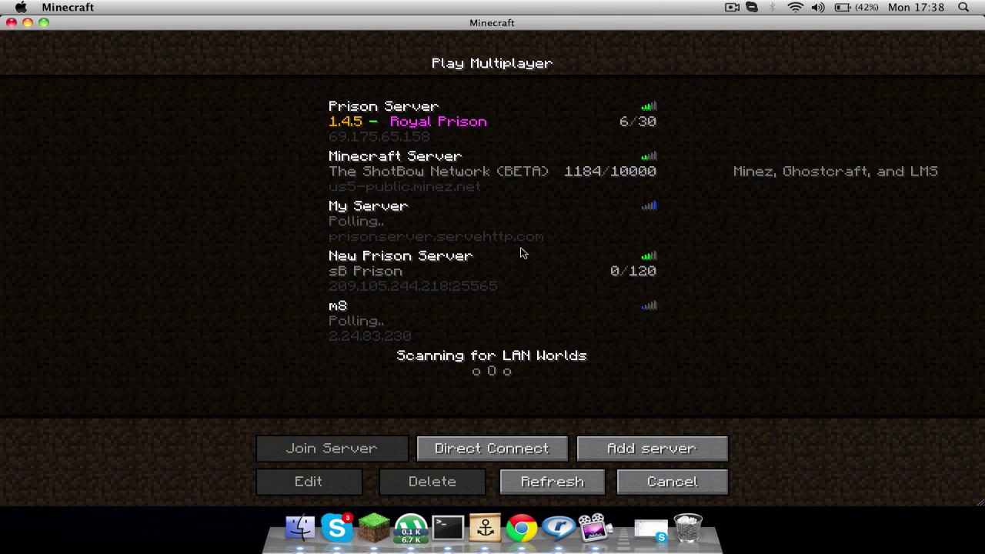
pyautogui.click(517, 208)
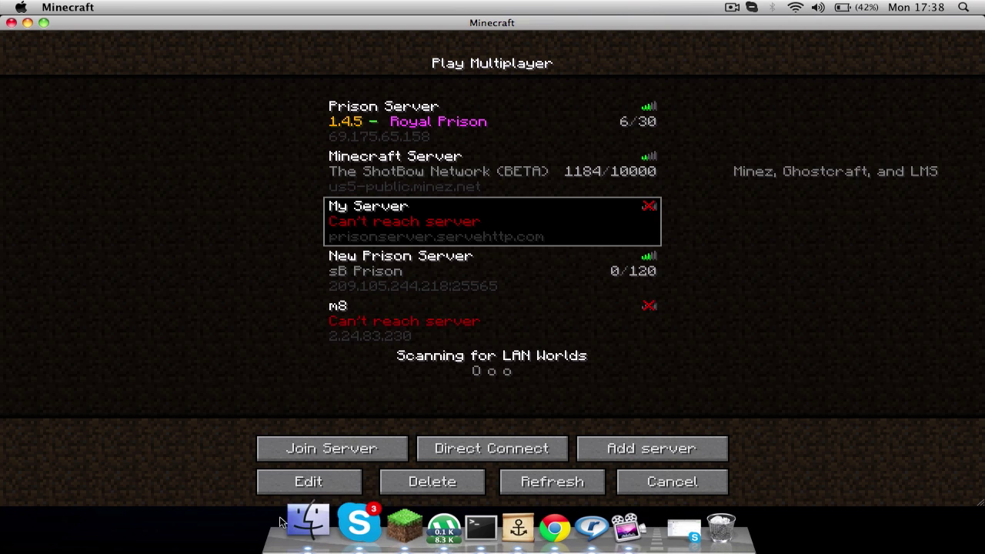
# Switch to Finder, go to the MC Bukkit folder on the Desktop and run craftbukkit.command to start the server
pyautogui.click(307, 524)
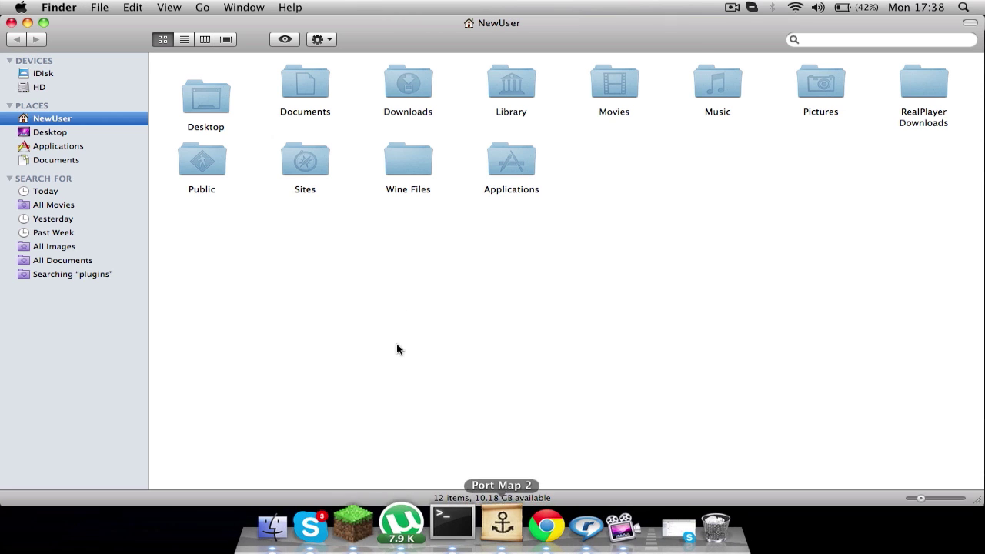
pyautogui.doubleClick(209, 98)
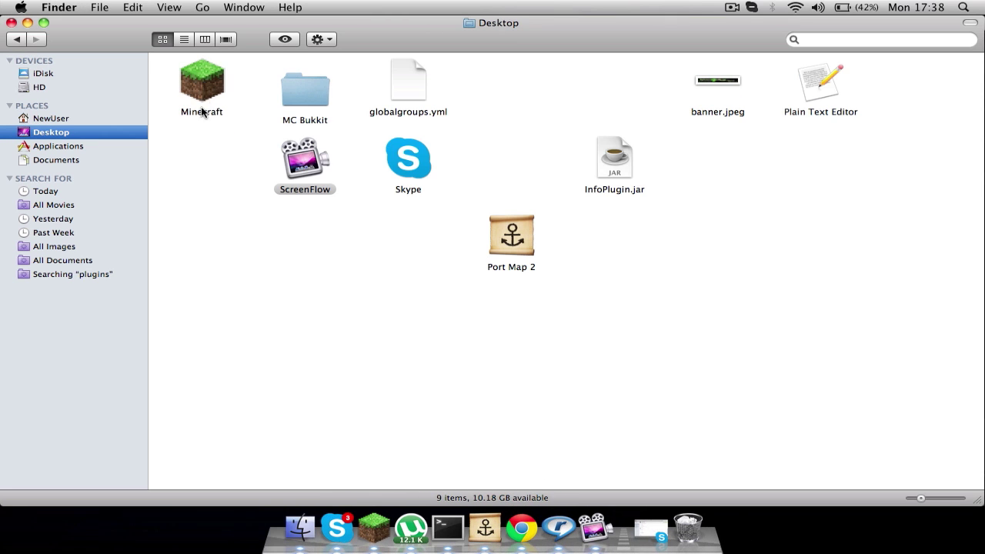
pyautogui.doubleClick(320, 112)
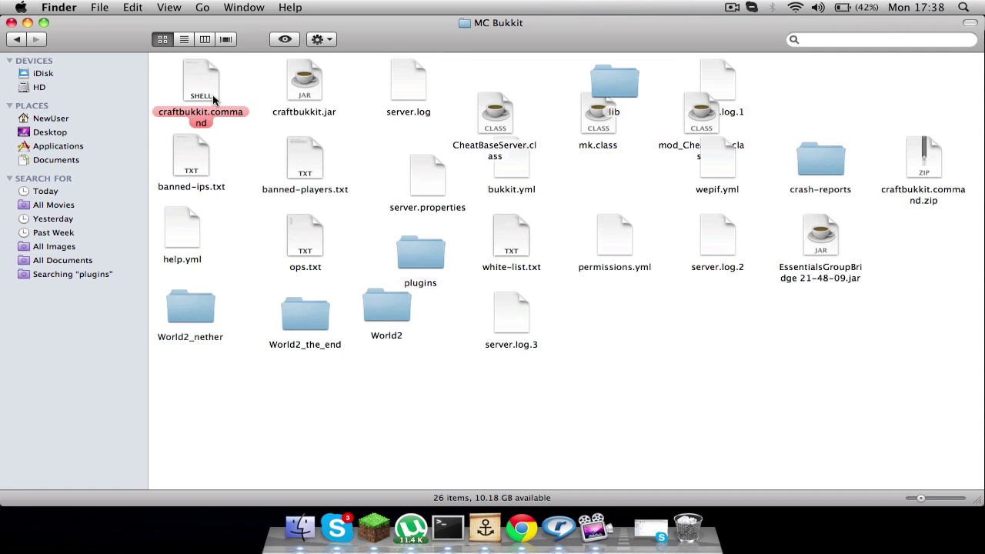
pyautogui.doubleClick(201, 84)
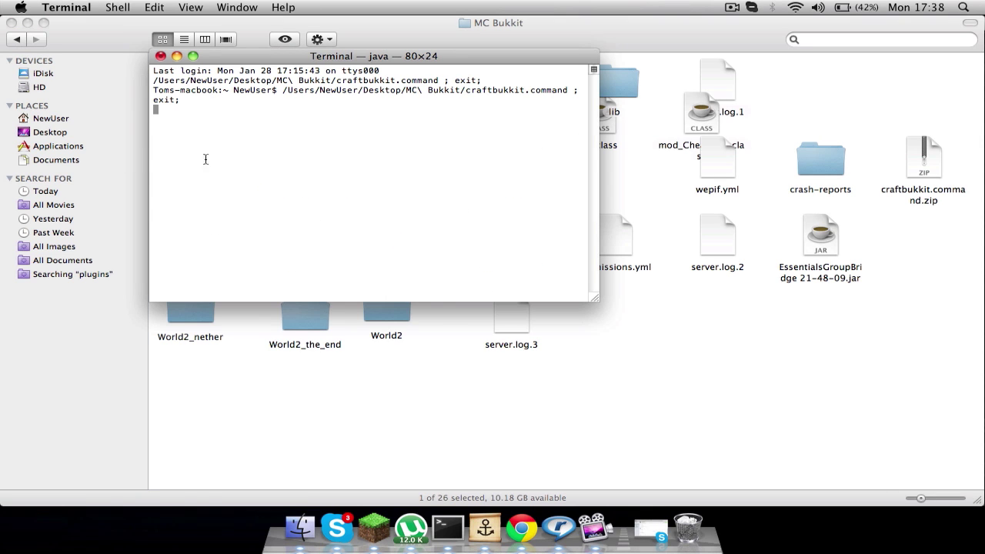
# In a new Chrome window, search the web for PermissionsEx and open the plugin's BukkitDev page
pyautogui.rightClick(525, 529)
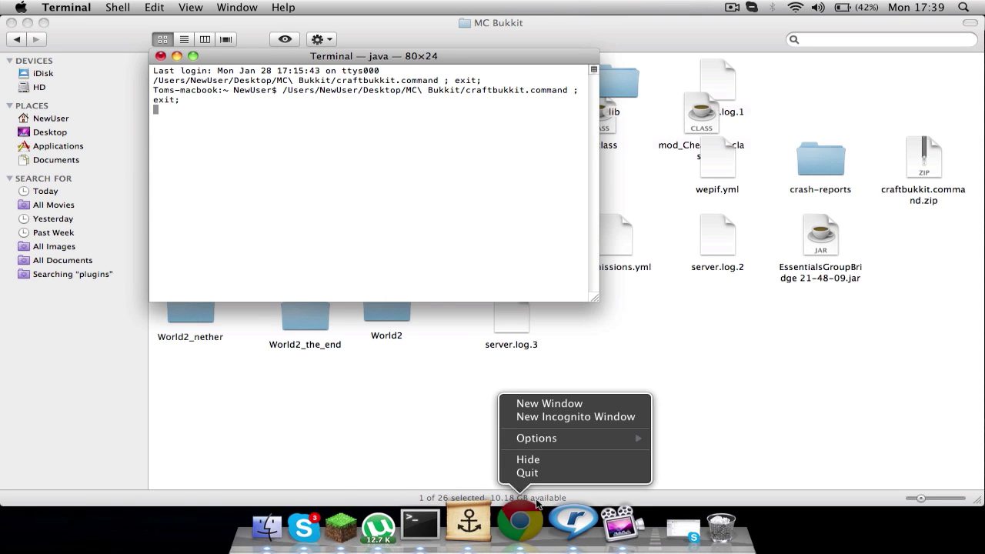
pyautogui.click(538, 404)
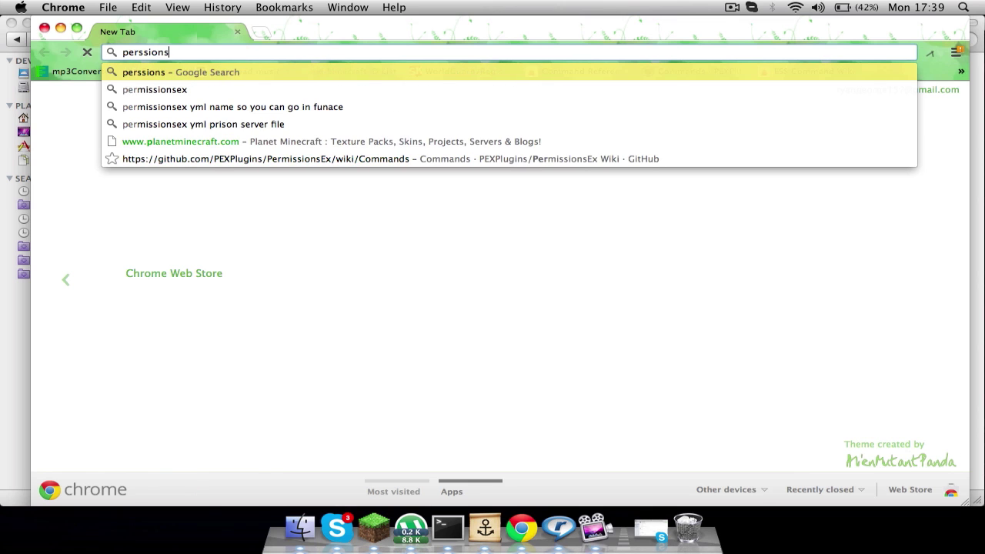
pyautogui.write('ex')
pyautogui.press('Return')
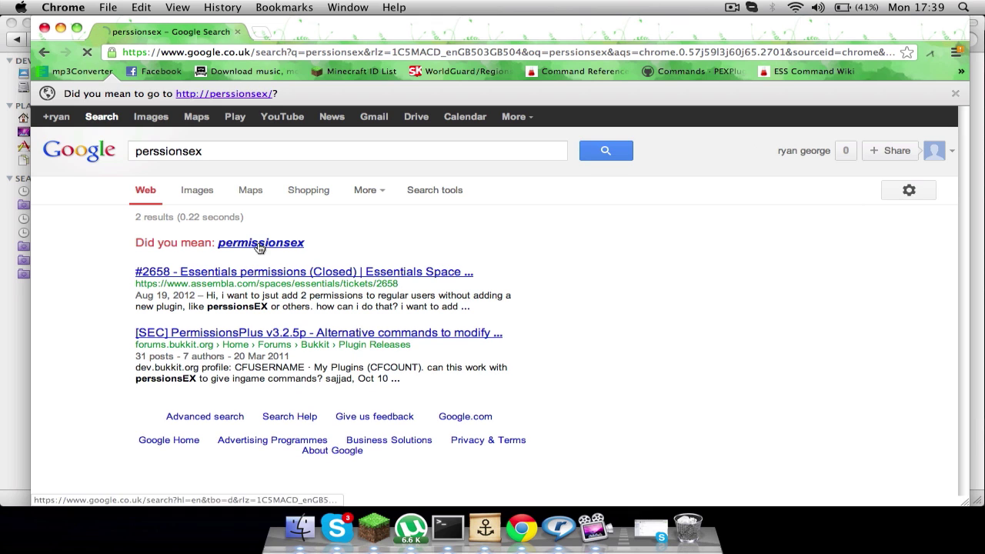
pyautogui.click(260, 244)
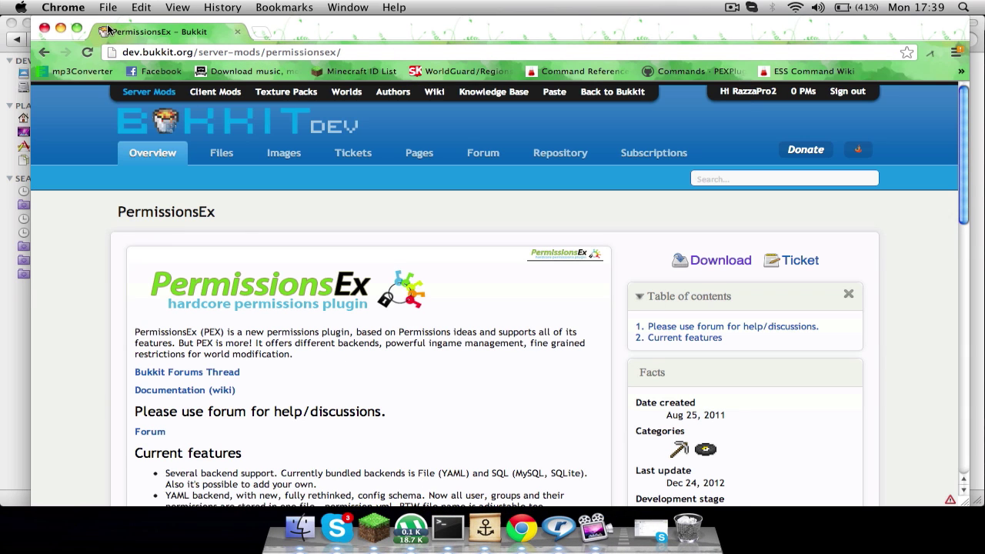
# Put away the browser and Terminal windows, and in Minecraft refresh the server list and join My Server
pyautogui.click(43, 28)
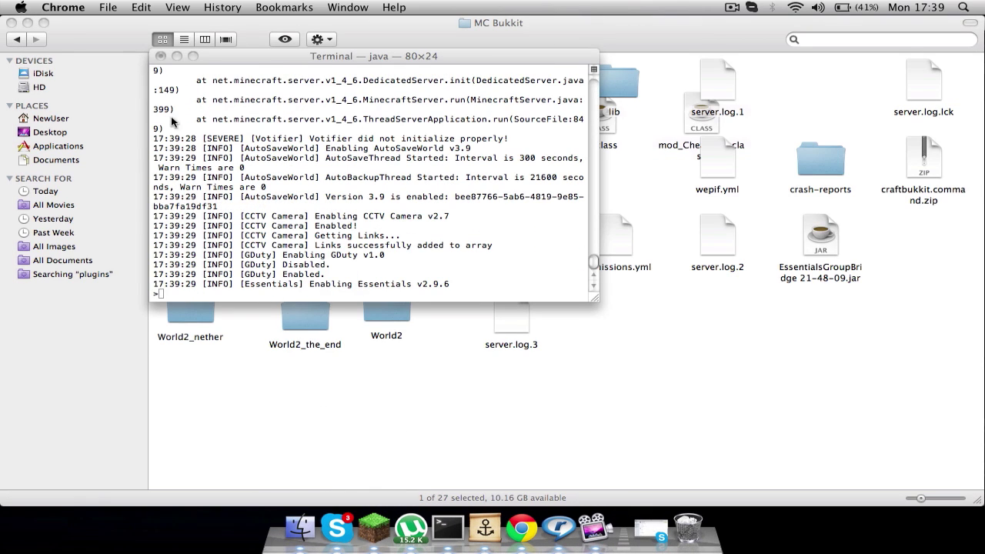
pyautogui.click(177, 55)
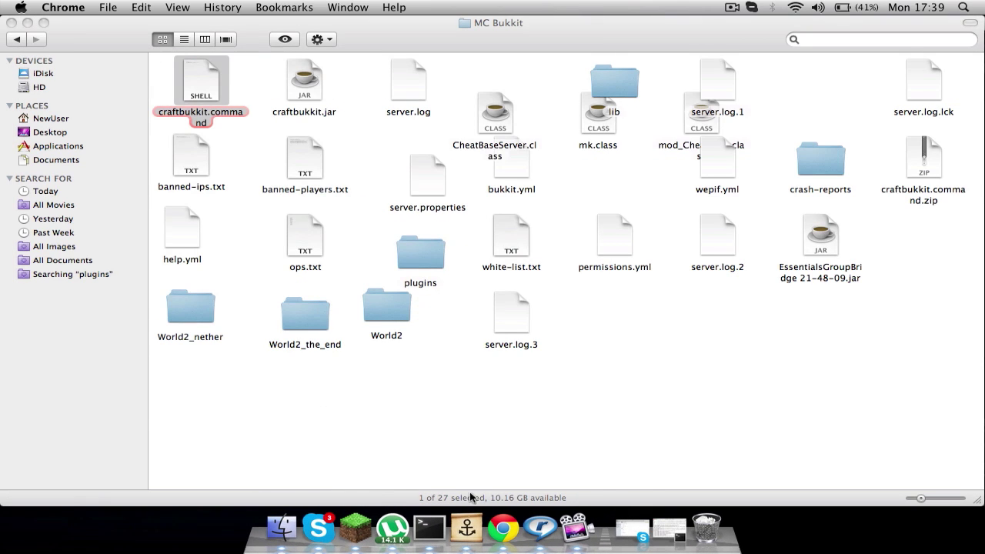
pyautogui.click(355, 527)
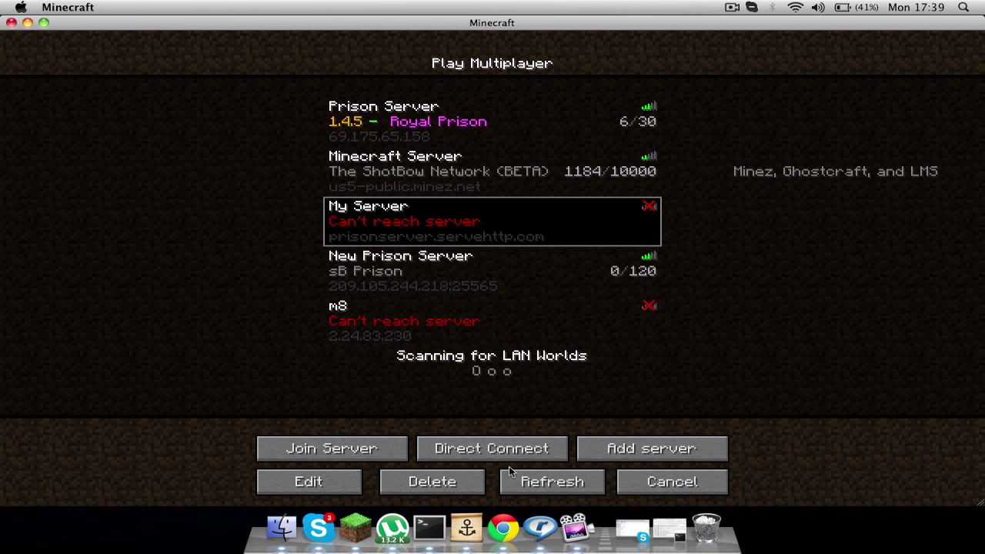
pyautogui.click(530, 481)
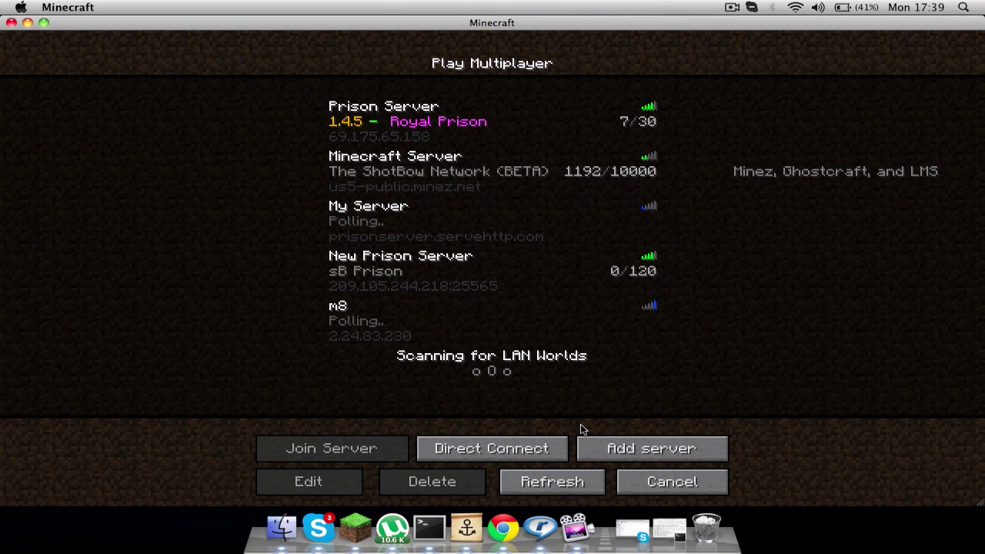
pyautogui.click(512, 222)
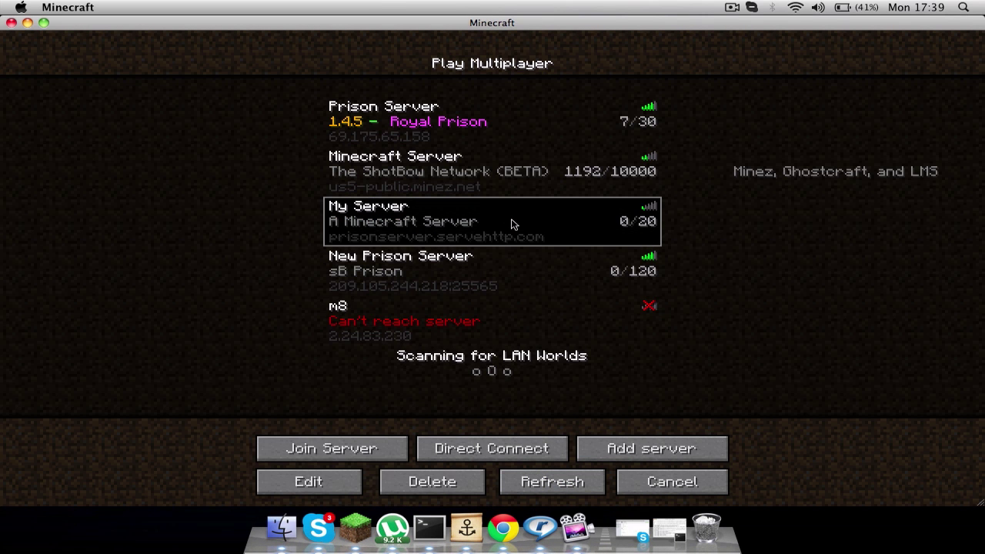
pyautogui.doubleClick(512, 221)
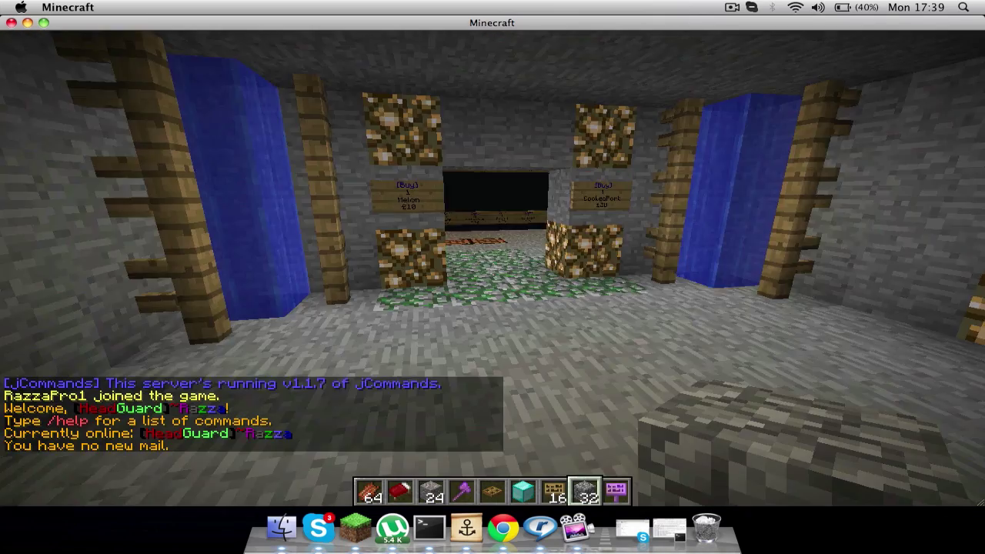
# Send the test message "hyhtghbg" in the game chat
pyautogui.write('wt')
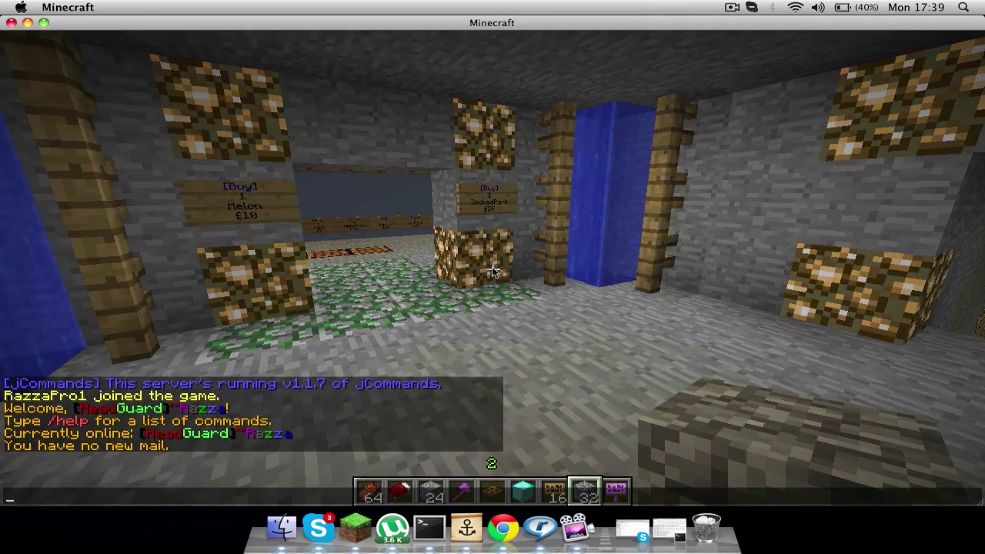
pyautogui.write('hey')
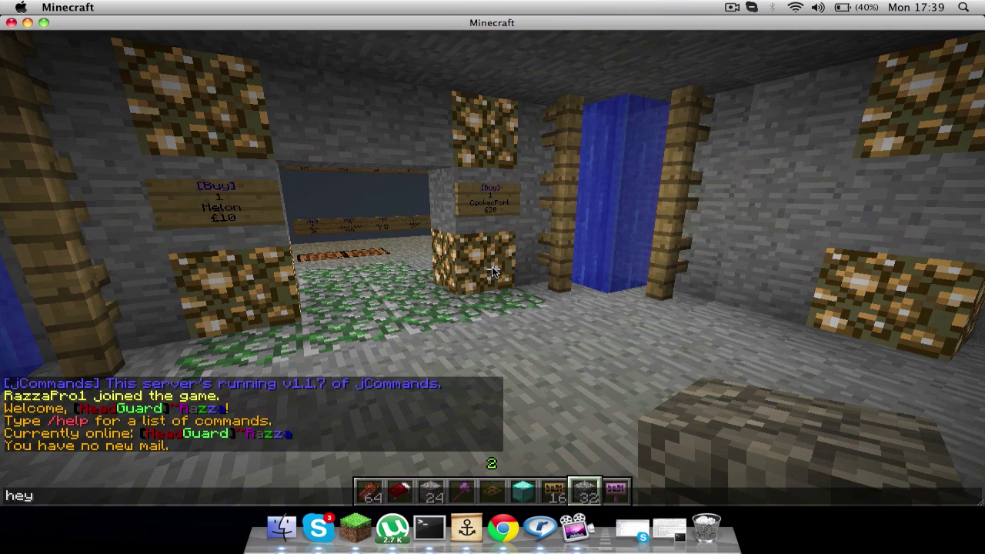
pyautogui.press('BackSpace')
pyautogui.press('BackSpace')
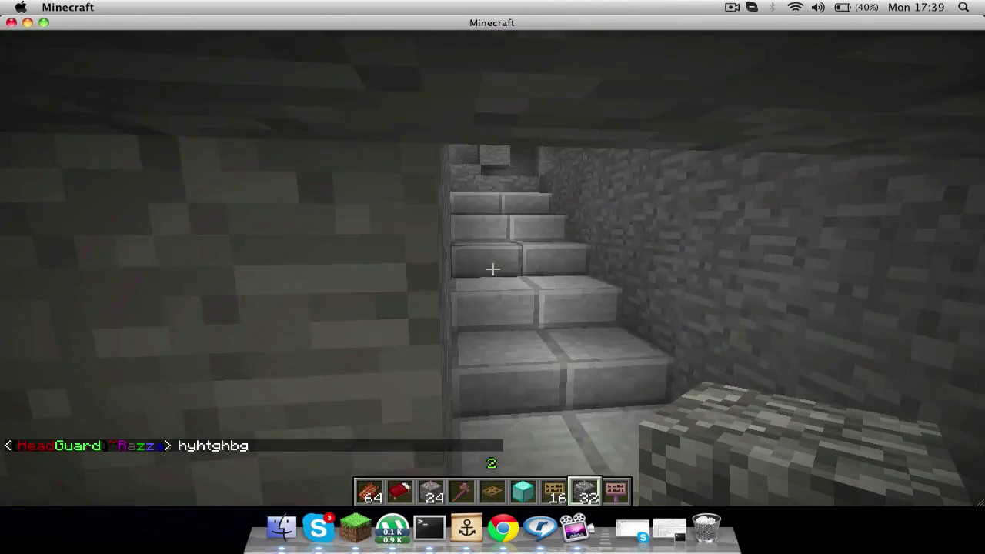
# Leave the stone room by the stairs and travel across the sand to the bedrock building
pyautogui.press('w')
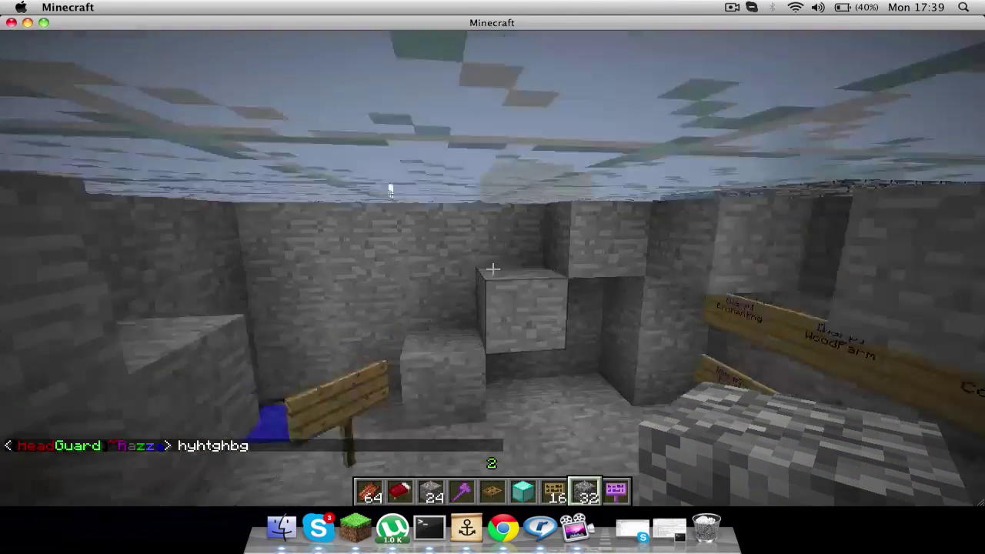
pyautogui.press('space')
pyautogui.press('w')
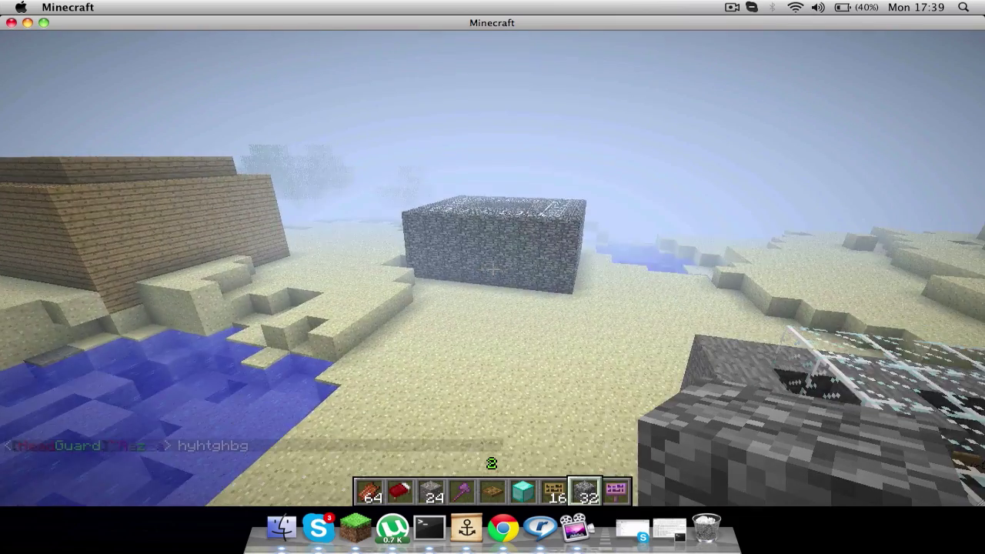
pyautogui.press('w')
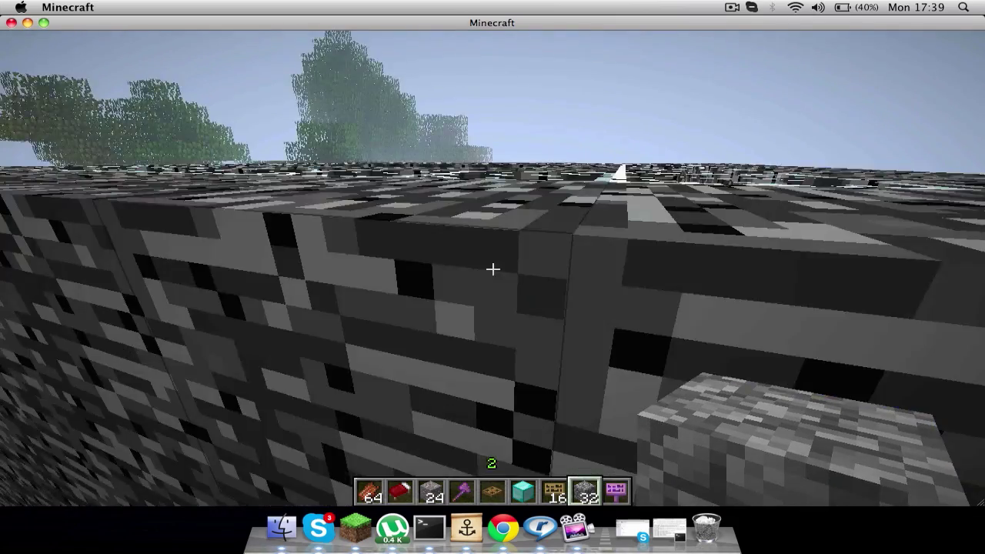
# Get up over the bedrock wall, cross the glass-lined roof and enter the room with the command signs
pyautogui.press('space')
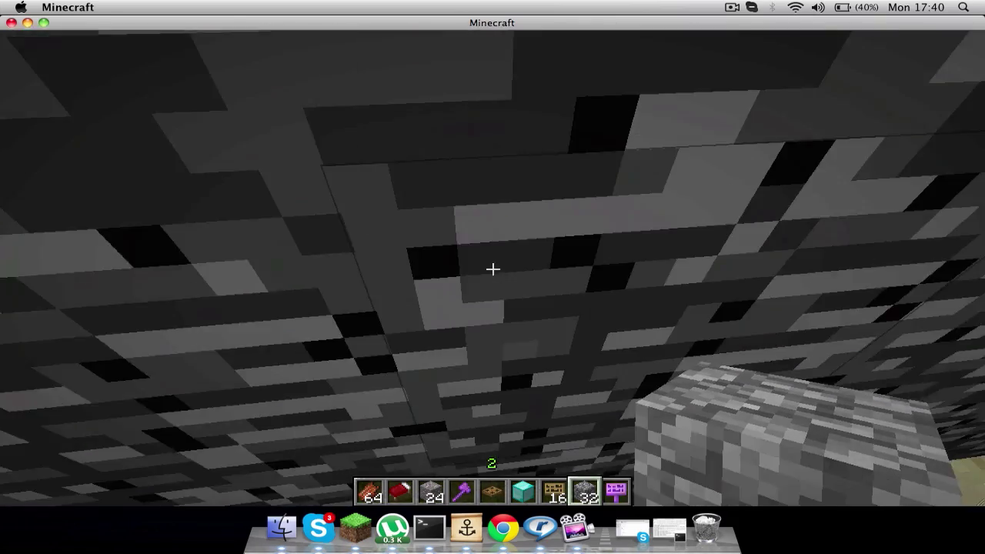
pyautogui.press('space')
pyautogui.press('space')
pyautogui.press('space')
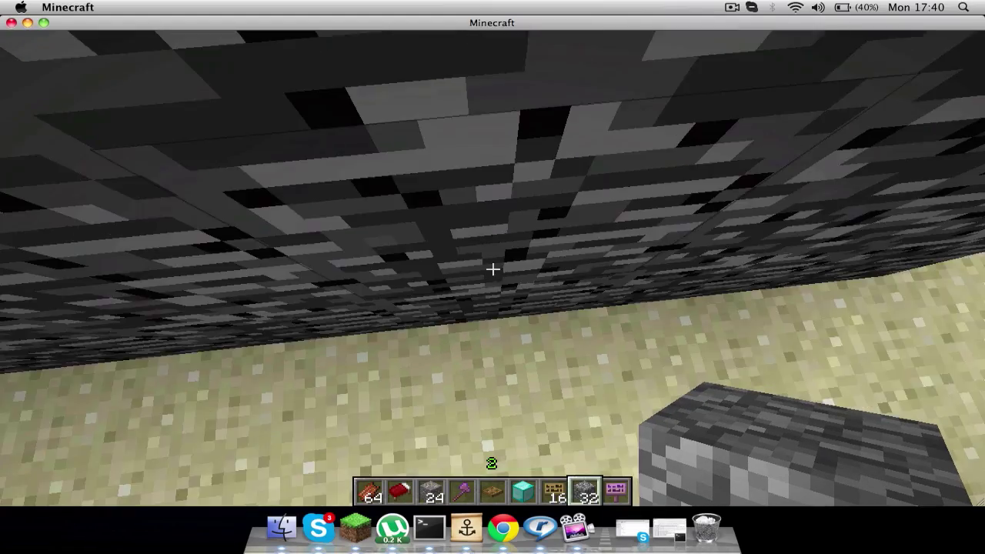
pyautogui.press('w')
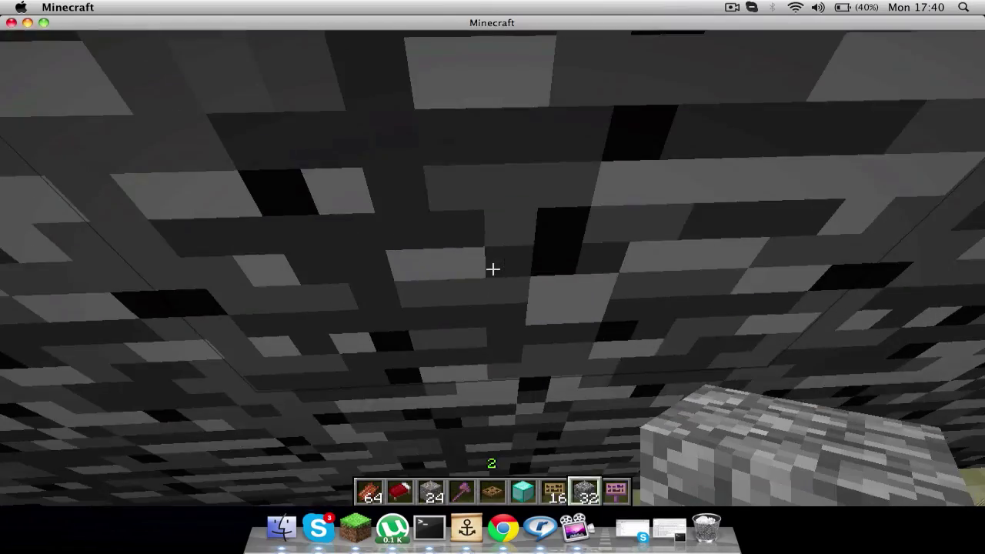
pyautogui.press('space')
pyautogui.press('w')
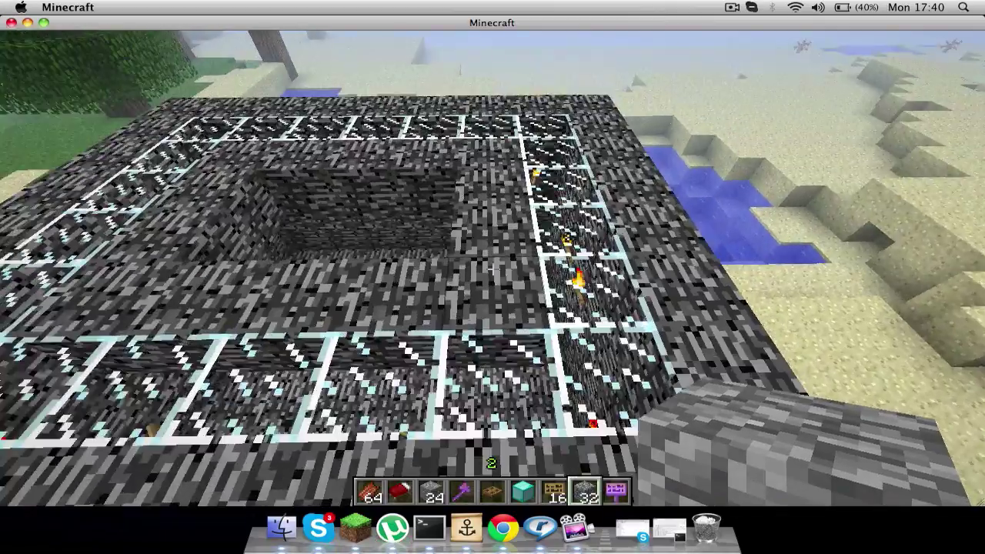
pyautogui.press('shift')
pyautogui.press('a')
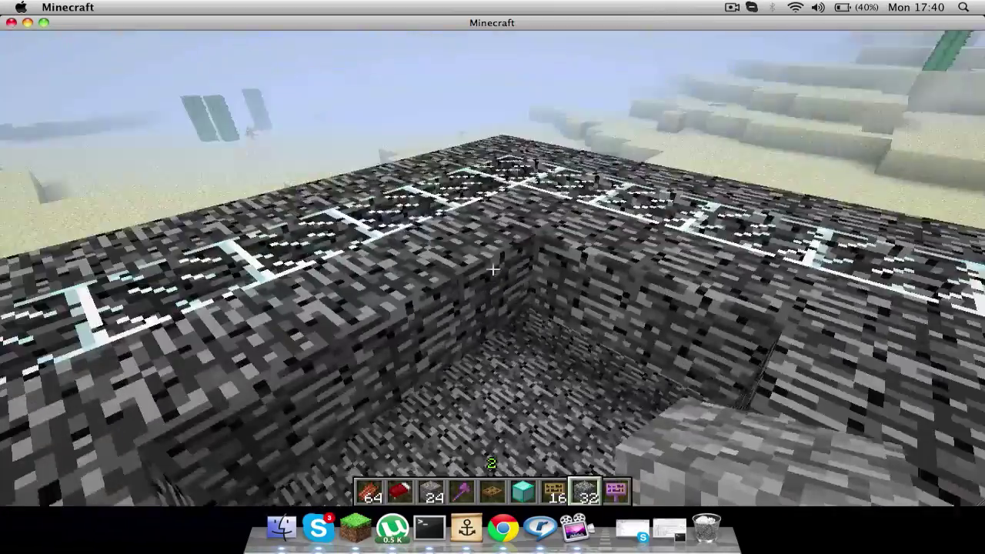
pyautogui.press('w')
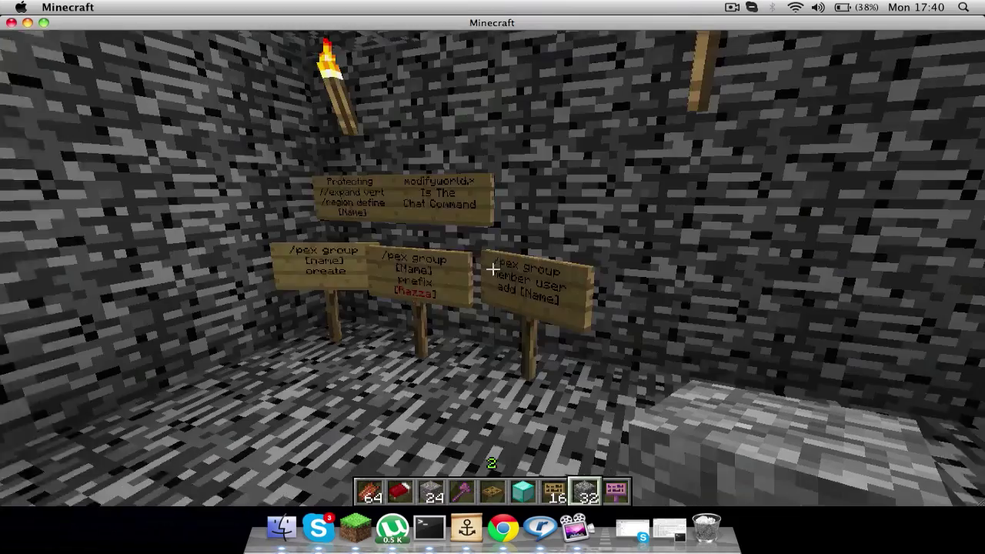
# Examine the signs listing the /pex group commands for creating a group, setting its prefix and adding a member
pyautogui.press('w')
pyautogui.press('s')
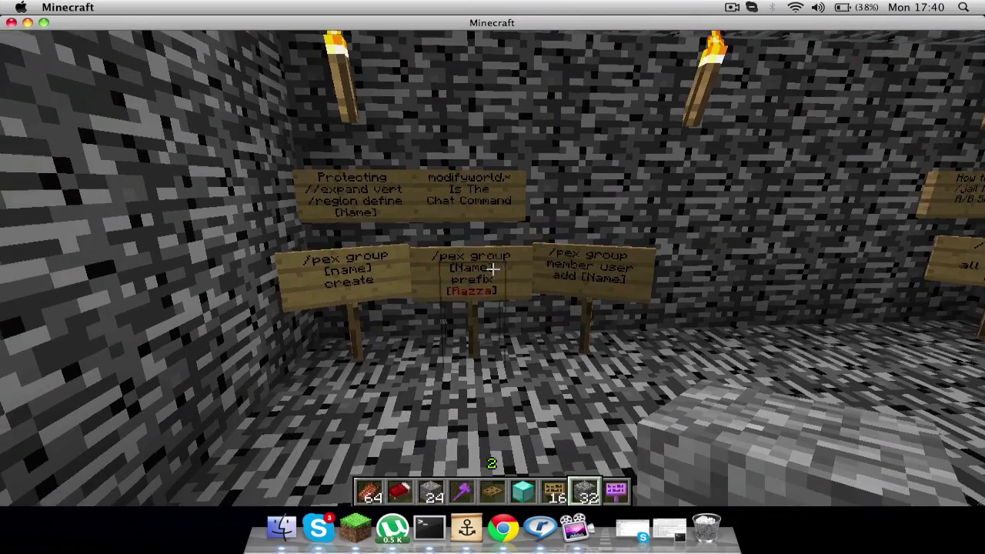
pyautogui.press('a')
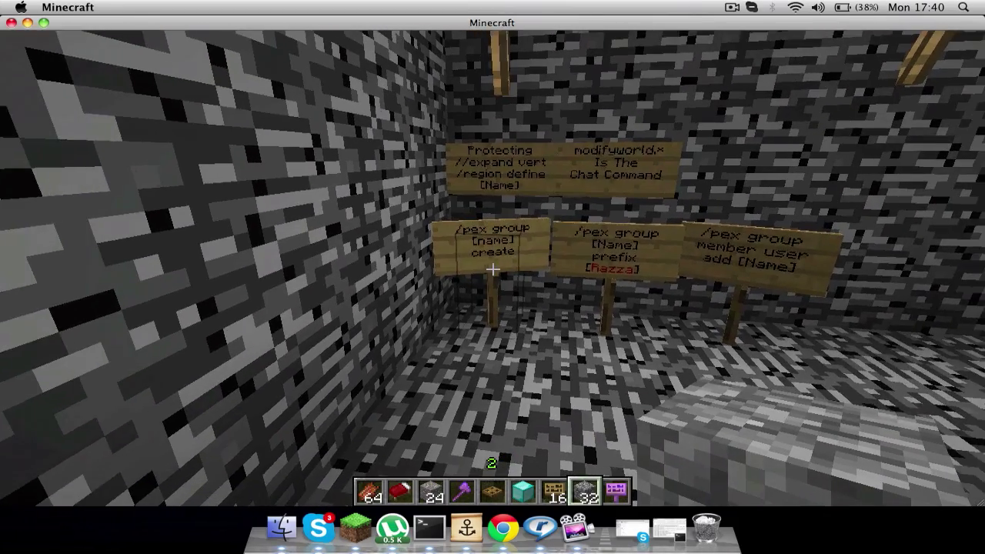
pyautogui.press('space')
pyautogui.press('d')
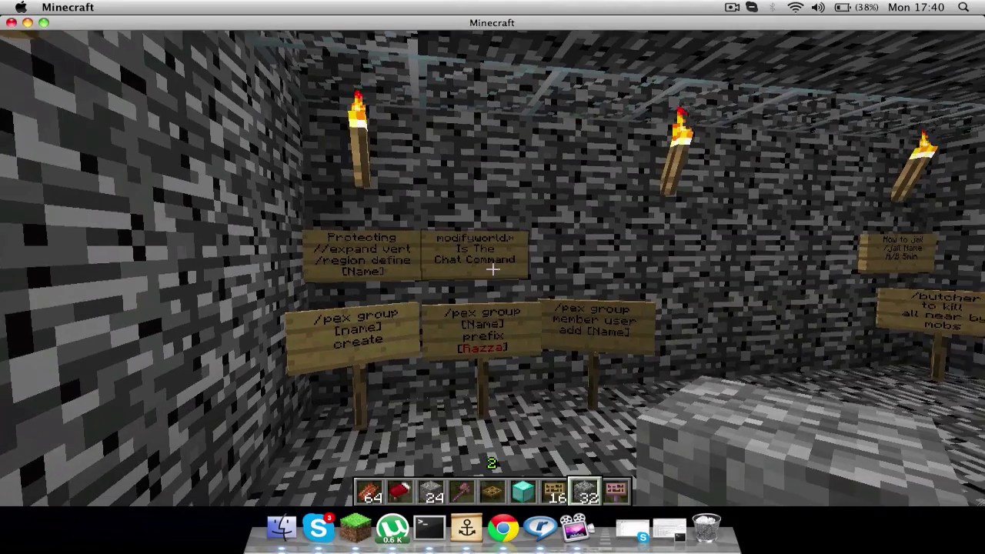
pyautogui.press('a')
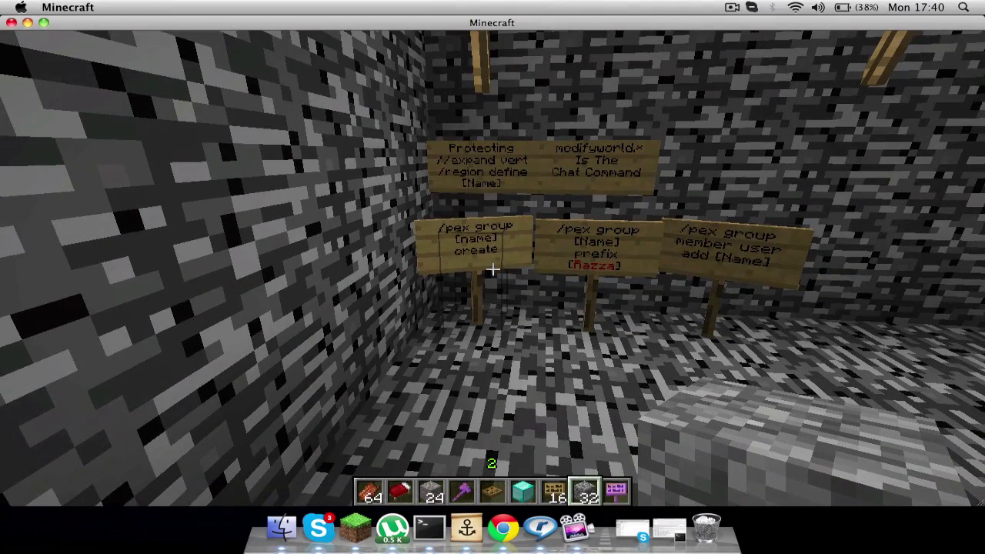
# Create a permissions group named Test with the command /pex group Test create
pyautogui.press('/')
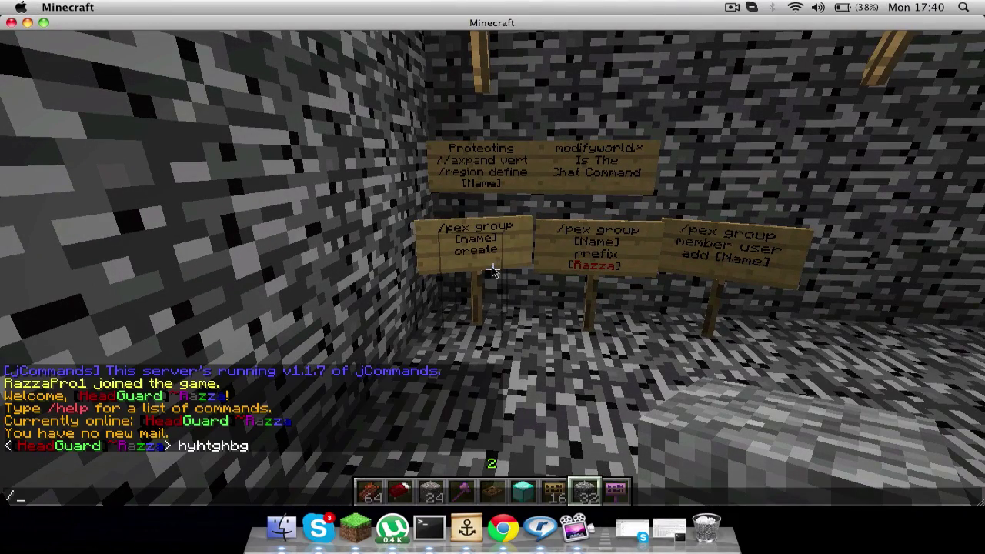
pyautogui.write('pex')
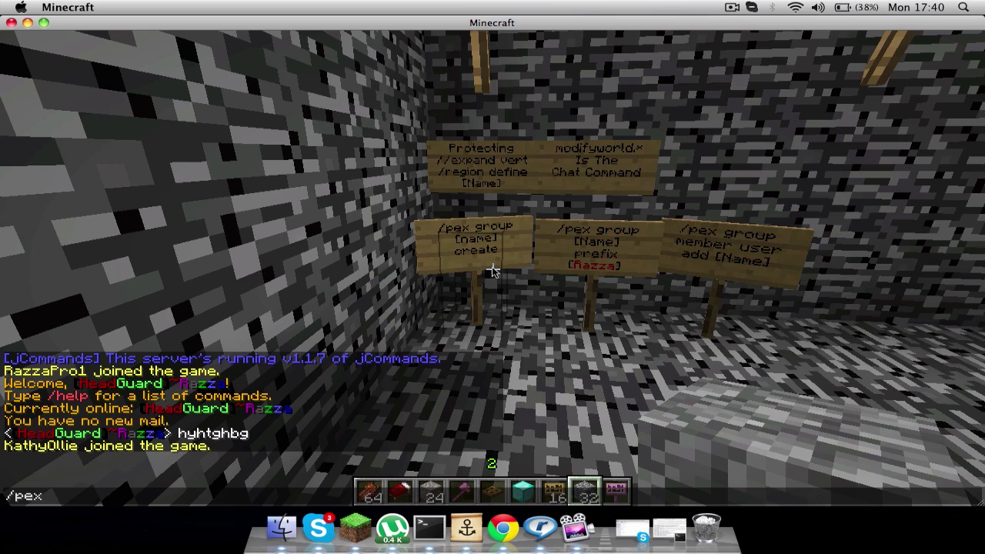
pyautogui.write(' gro')
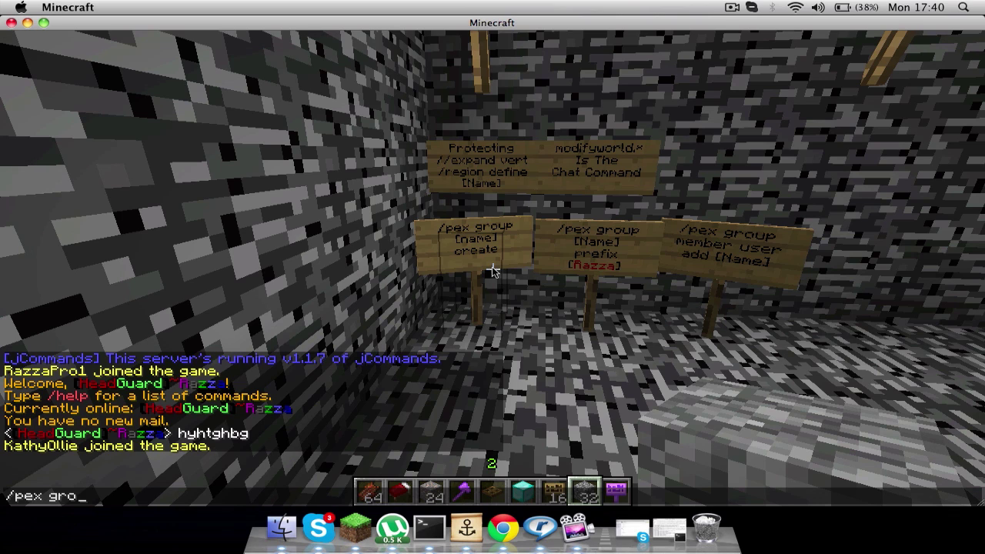
pyautogui.write('up')
pyautogui.write('T')
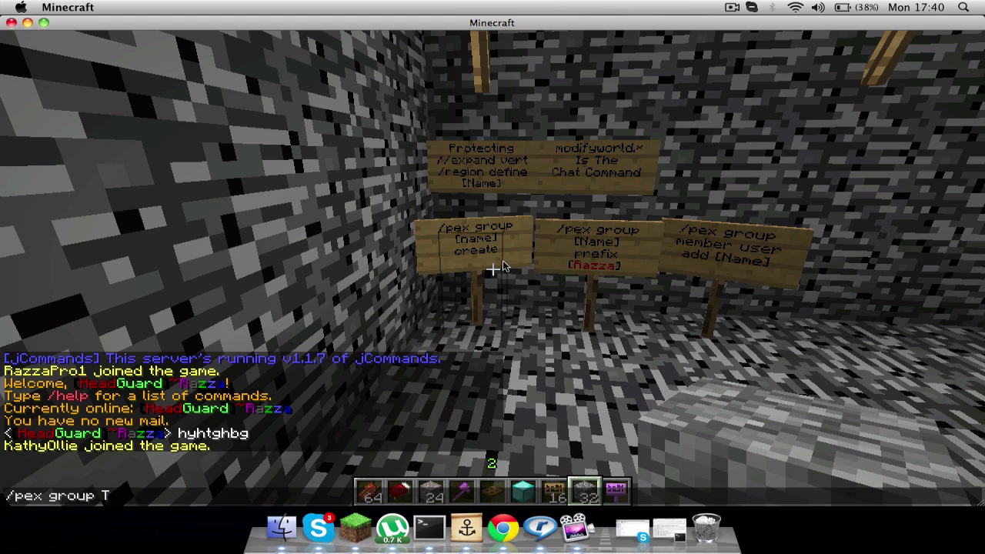
pyautogui.write('est')
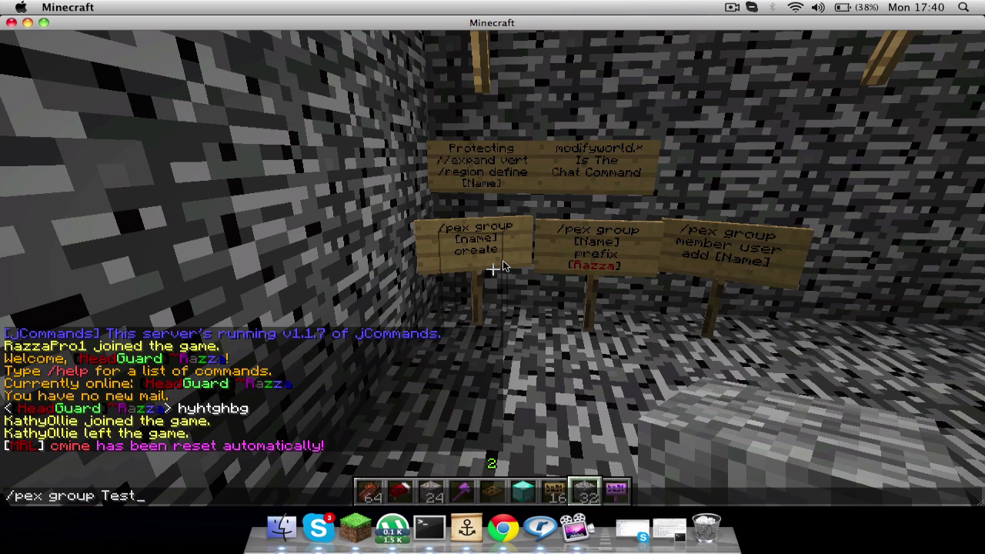
pyautogui.write(' create')
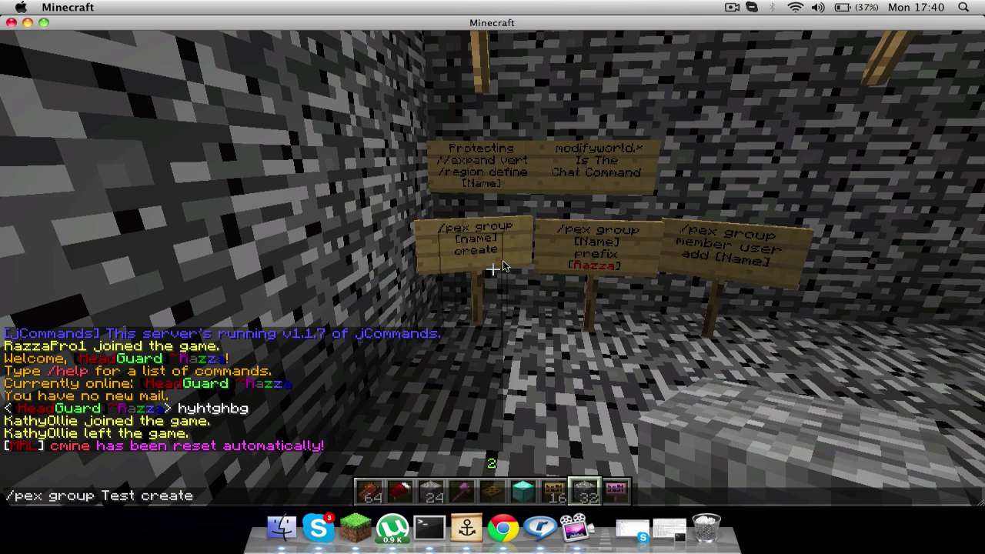
pyautogui.press('Return')
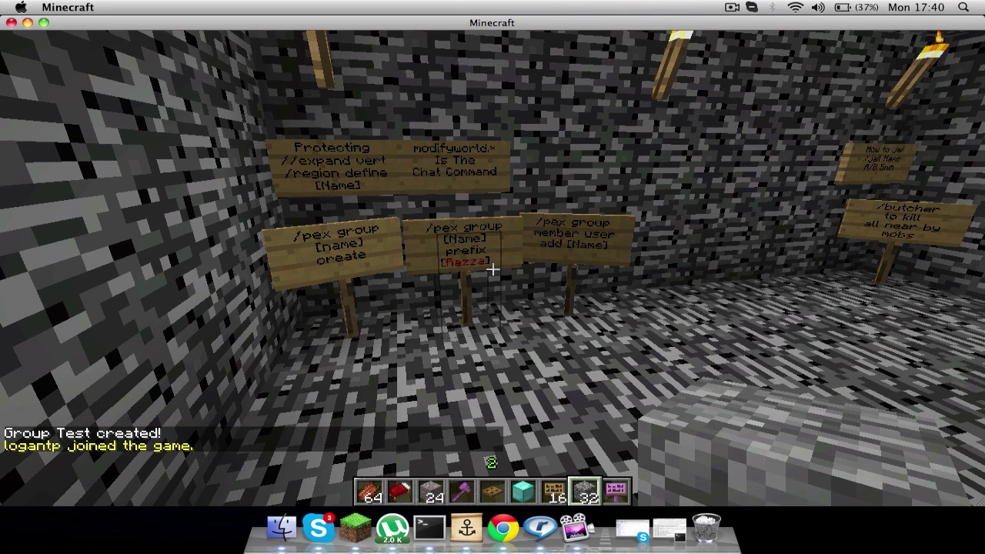
# Try to set the prefix &0[&6Test&0] with a /pex group Prefix command that uses the own player name as the group
pyautogui.press('/')
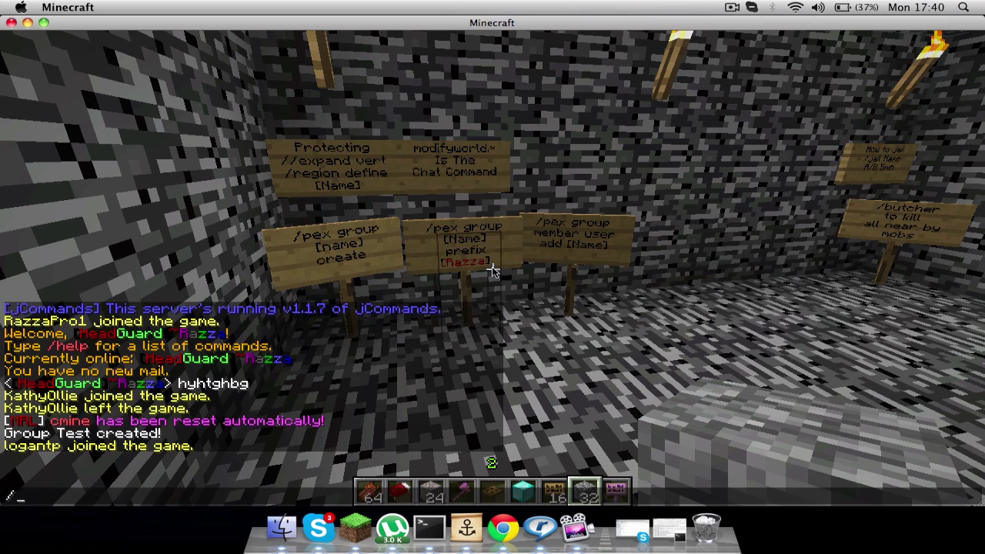
pyautogui.write('pex')
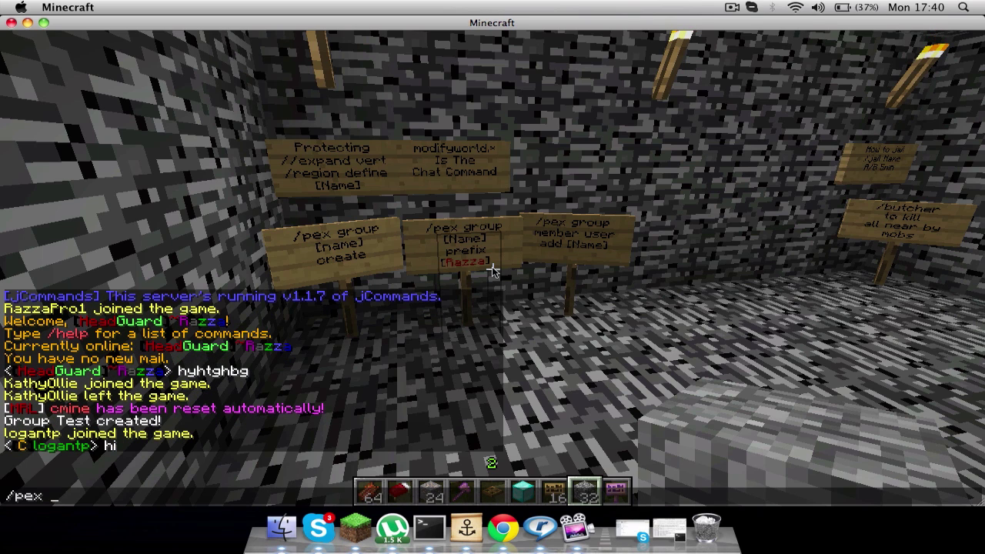
pyautogui.write(' group')
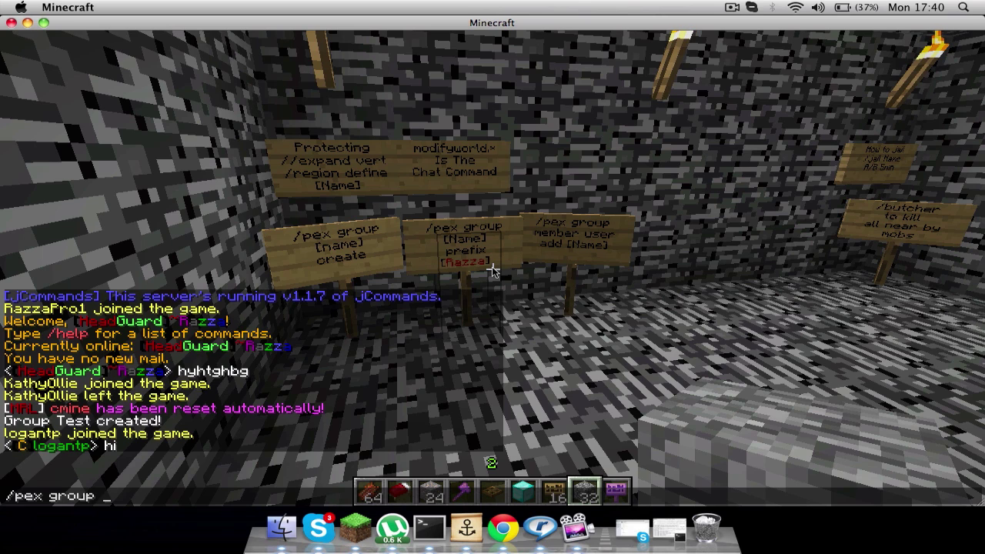
pyautogui.write(' R')
pyautogui.press('Tab')
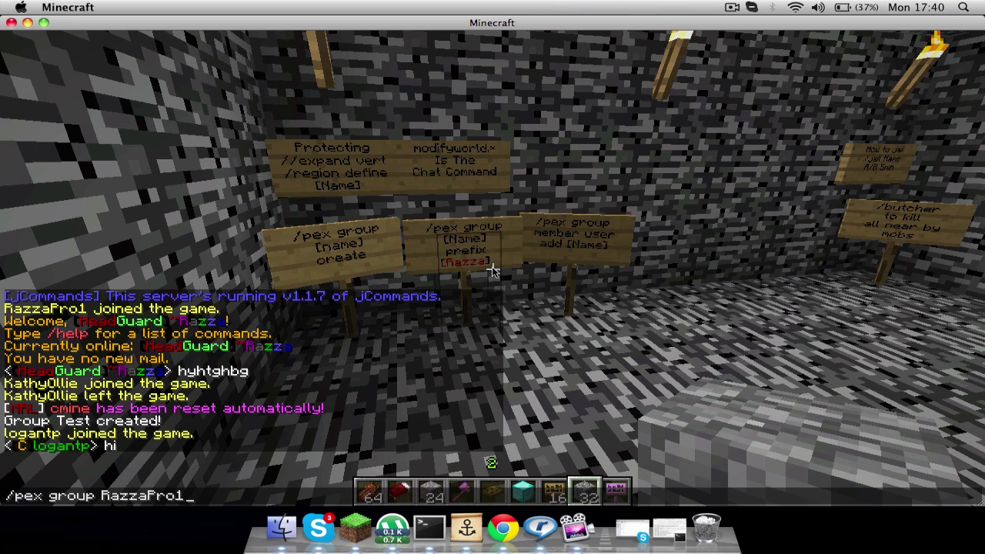
pyautogui.write('Prefix&')
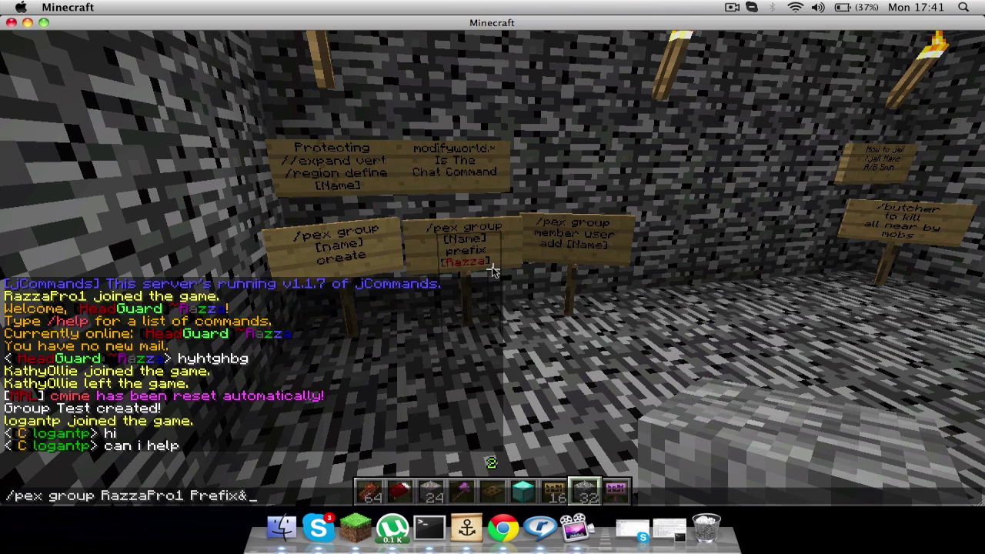
pyautogui.write('0')
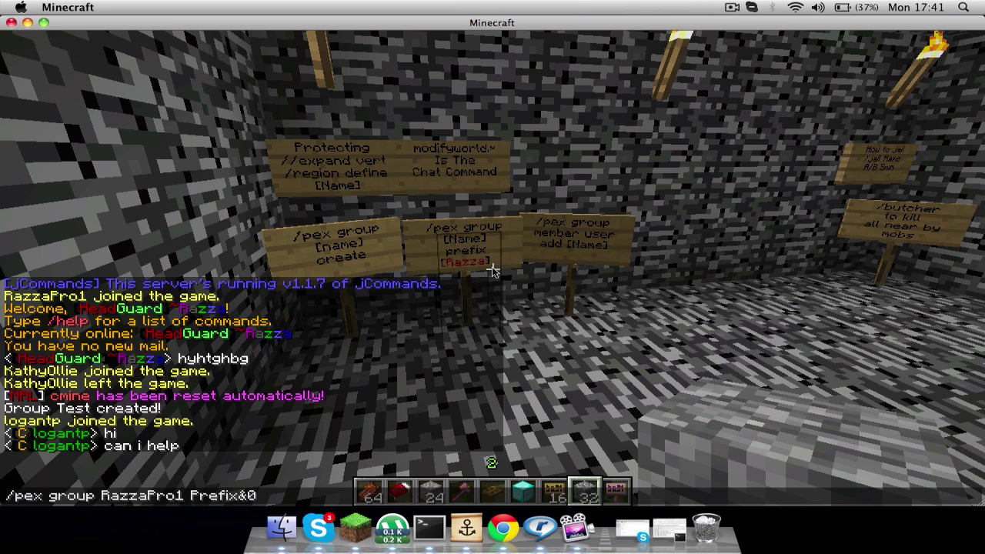
pyautogui.press('Left')
pyautogui.press('Left')
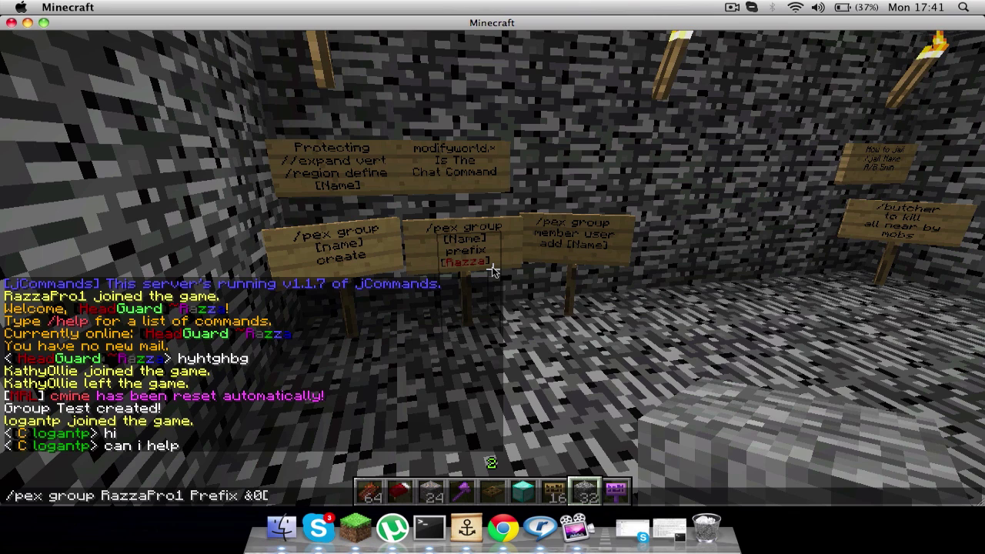
pyautogui.write('&')
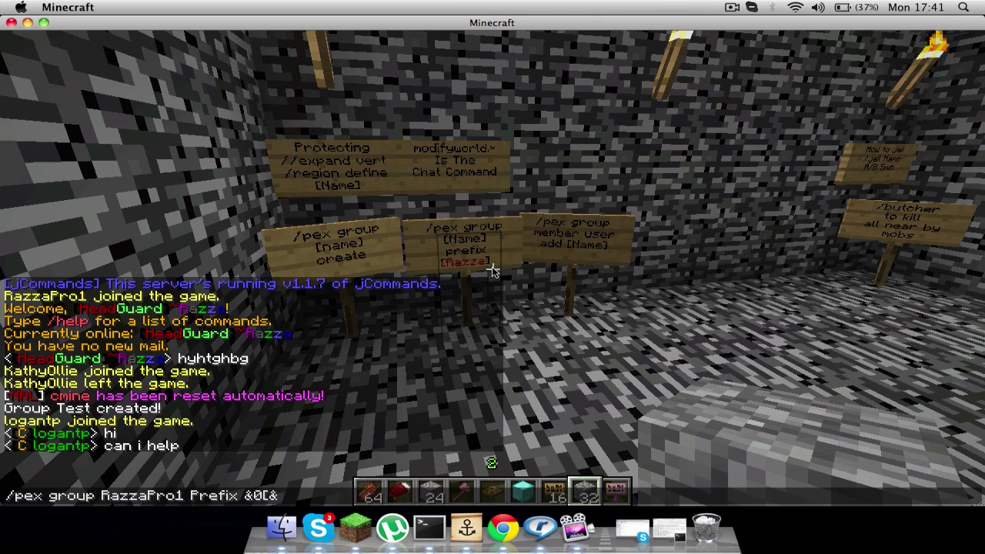
pyautogui.write('6Tes')
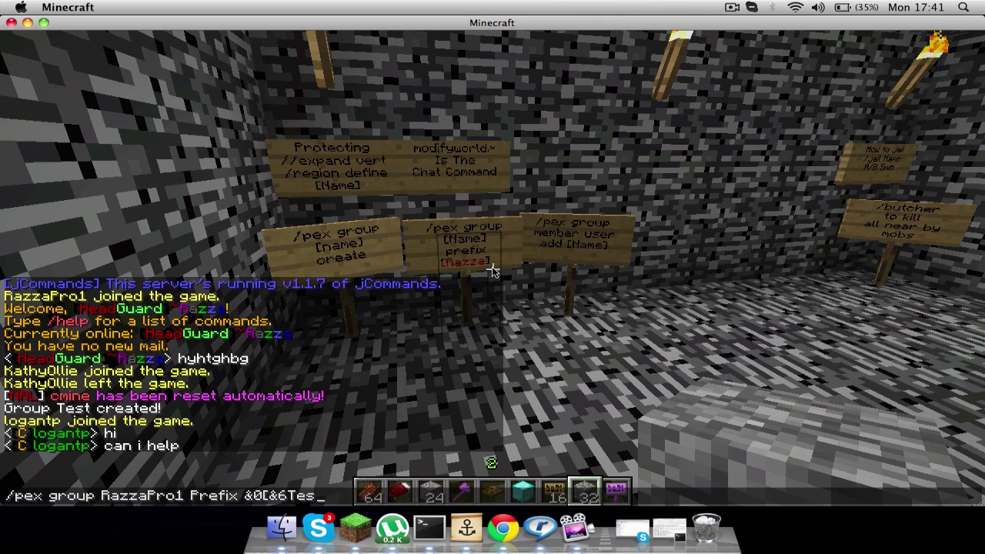
pyautogui.write('t&0]')
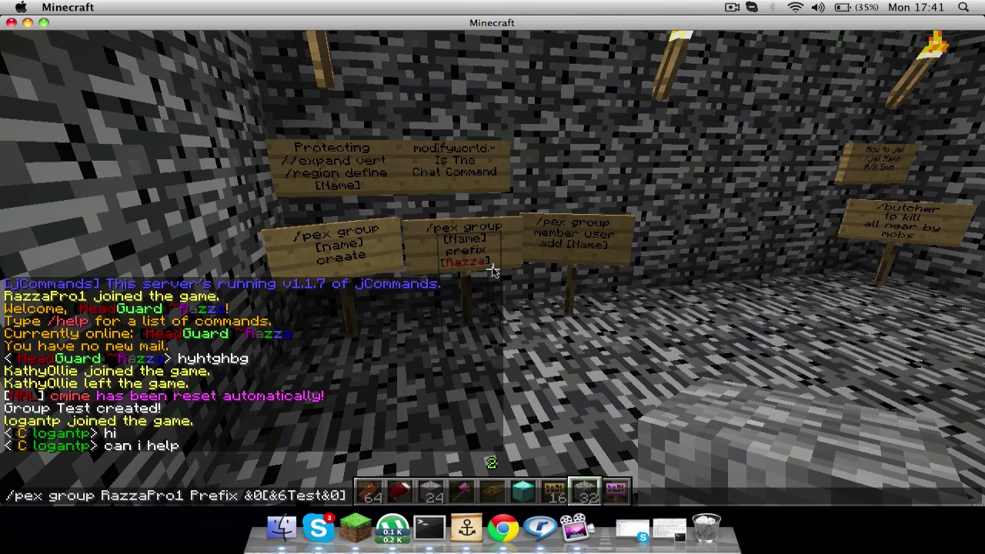
pyautogui.press('Return')
# Replace the player name in the previous command with Test and run /pex group Test Prefix &0[&6Test&0]
pyautogui.press('t')
pyautogui.press('Up')
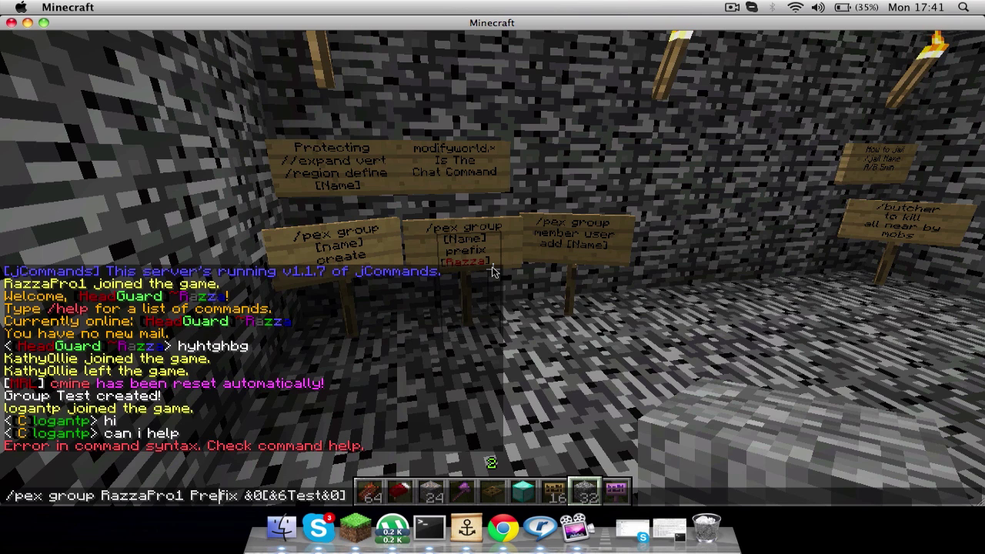
pyautogui.press('Left')
pyautogui.press('Left')
pyautogui.press('BackSpace')
pyautogui.press('BackSpace')
pyautogui.press('BackSpace')
pyautogui.press('BackSpace')
pyautogui.press('BackSpace')
pyautogui.press('BackSpace')
pyautogui.press('BackSpace')
pyautogui.press('BackSpace')
pyautogui.press('BackSpace')
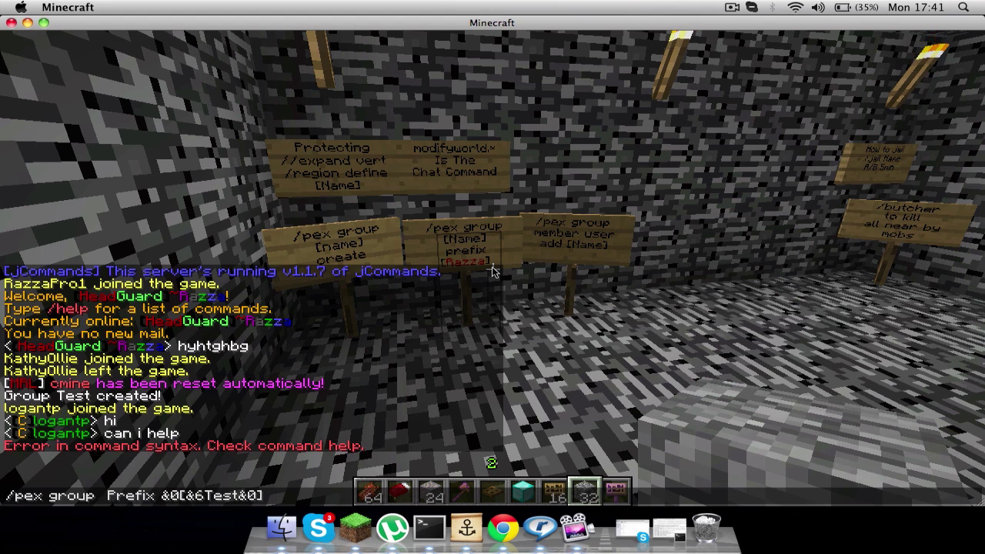
pyautogui.write('Test')
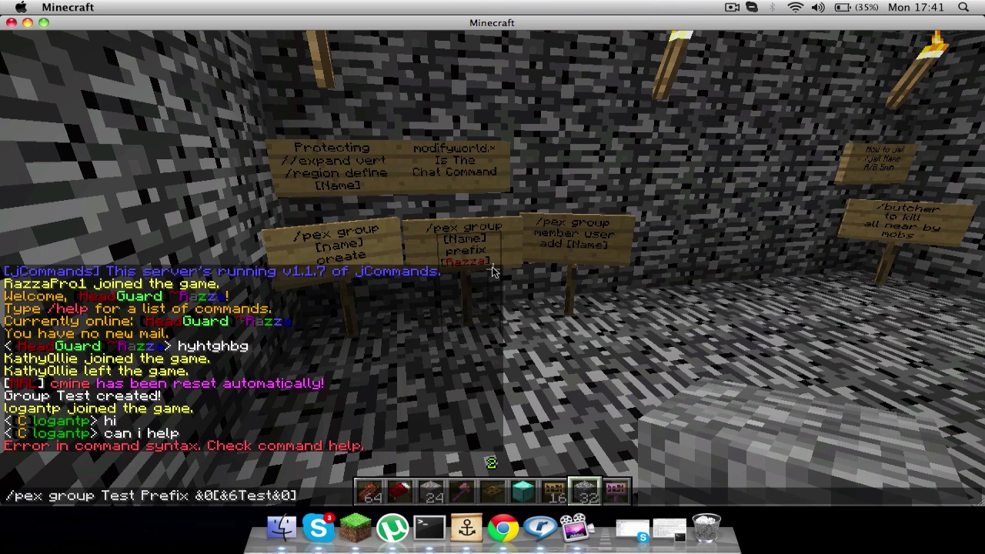
pyautogui.press('Return')
# Try the prefix command for the Test group again with the option word changed to grefix
pyautogui.press('t')
pyautogui.press('Up')
pyautogui.press('Up')
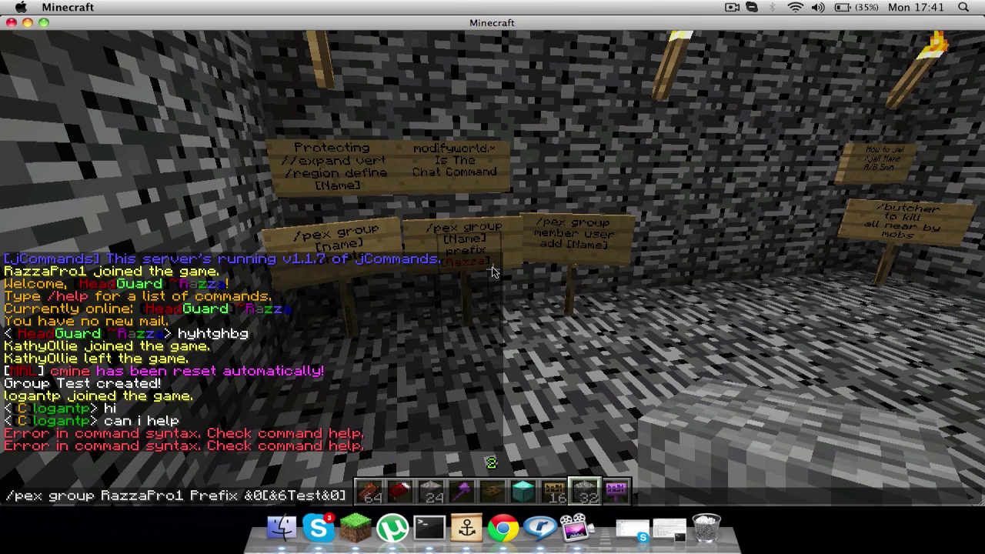
pyautogui.press('Down')
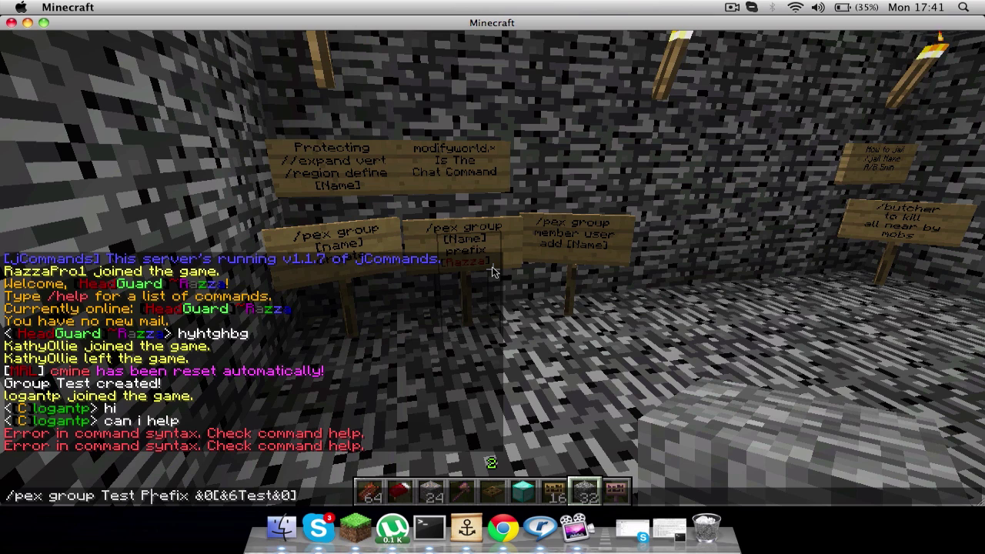
pyautogui.press('BackSpace')
pyautogui.write('g')
pyautogui.press('Return')
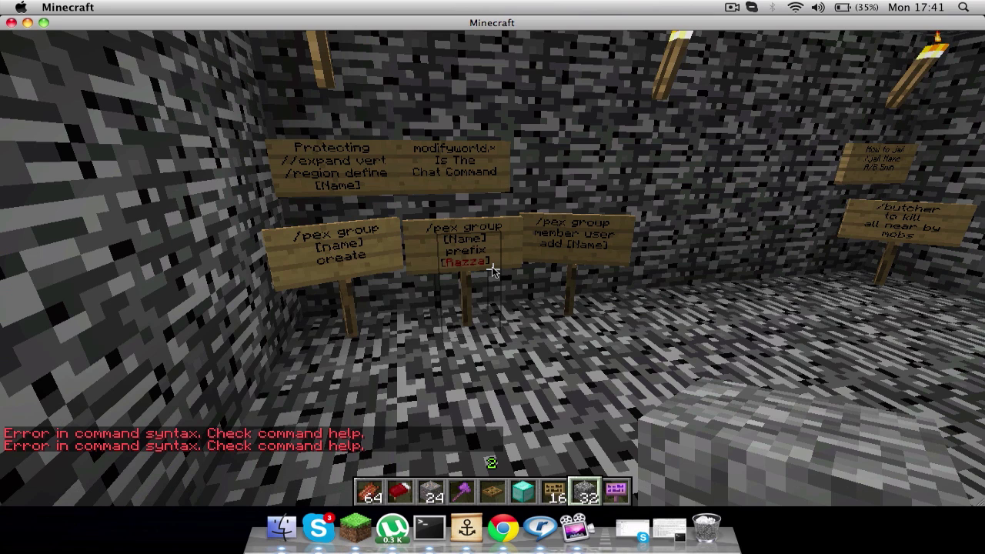
# Change the option word in the previous command to gprefix and run it for the Test group
pyautogui.press('t')
pyautogui.press('Up')
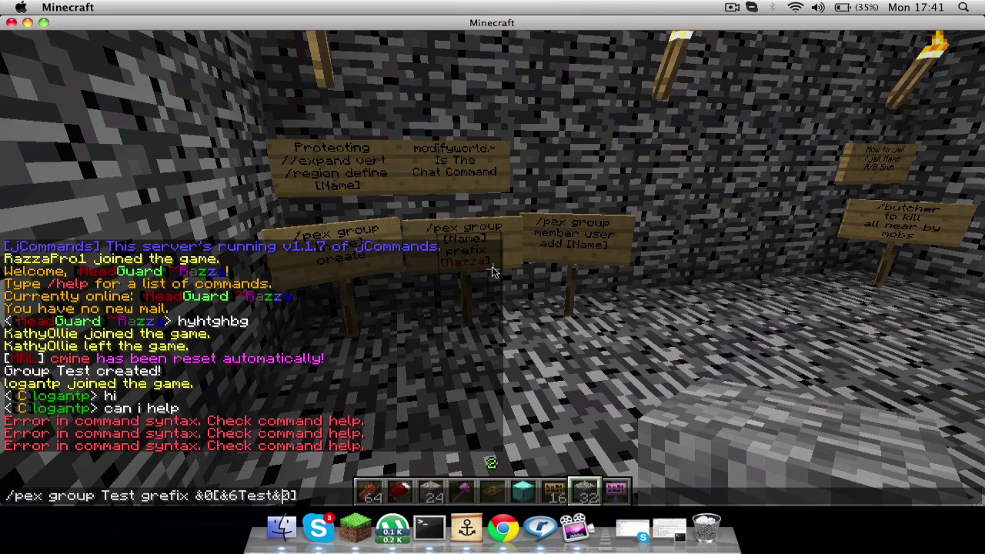
pyautogui.press('Left')
pyautogui.press('Left')
pyautogui.press('Left')
pyautogui.press('Left')
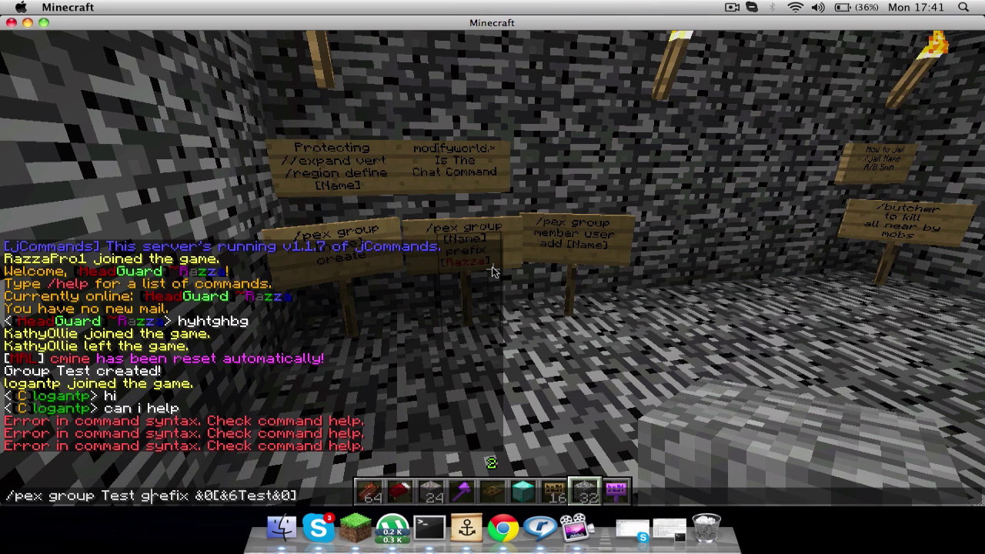
pyautogui.press('BackSpace')
pyautogui.write('p')
pyautogui.press('Return')
# Correct the option word to prefix and run /pex group Test prefix &0[&6Test&0]
pyautogui.press('t')
pyautogui.press('Up')
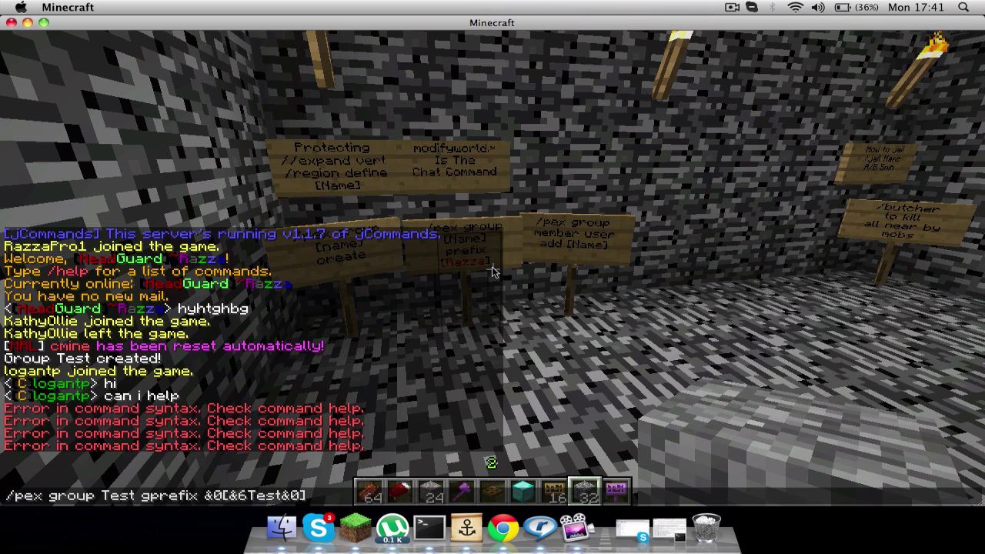
pyautogui.press('Delete')
pyautogui.press('Return')
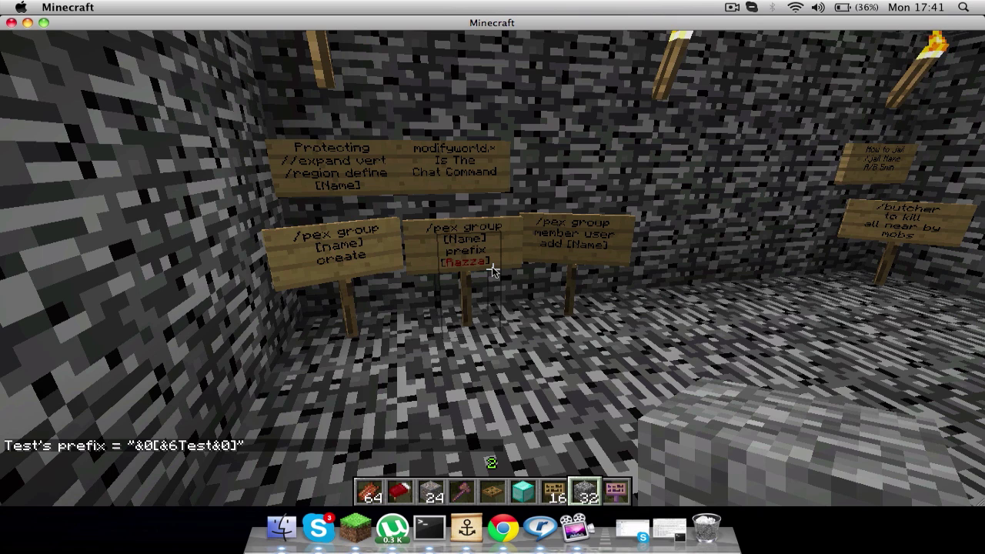
# Add the own player to the Test group with /pex group Test user add and the player name
pyautogui.press('t')
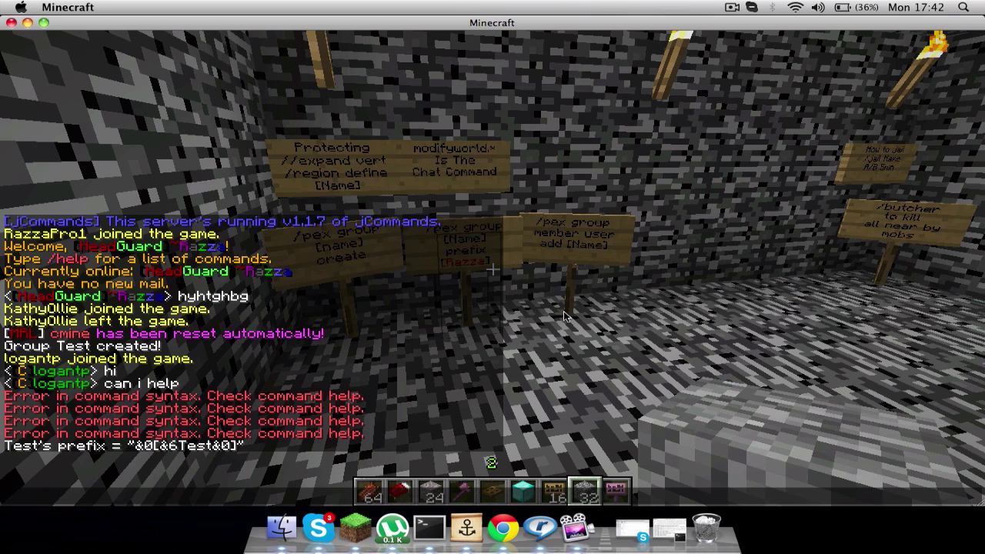
pyautogui.write('pex ')
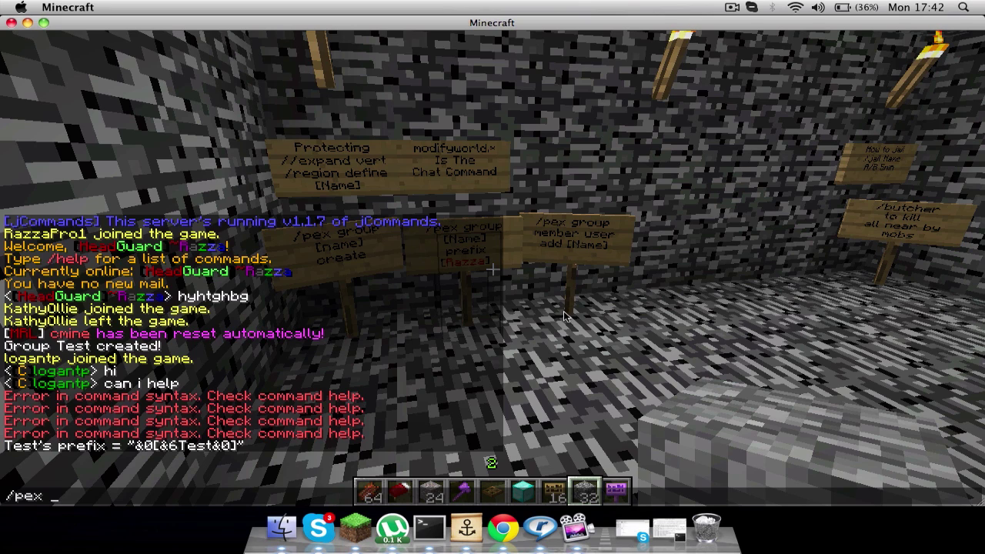
pyautogui.write('group Tes')
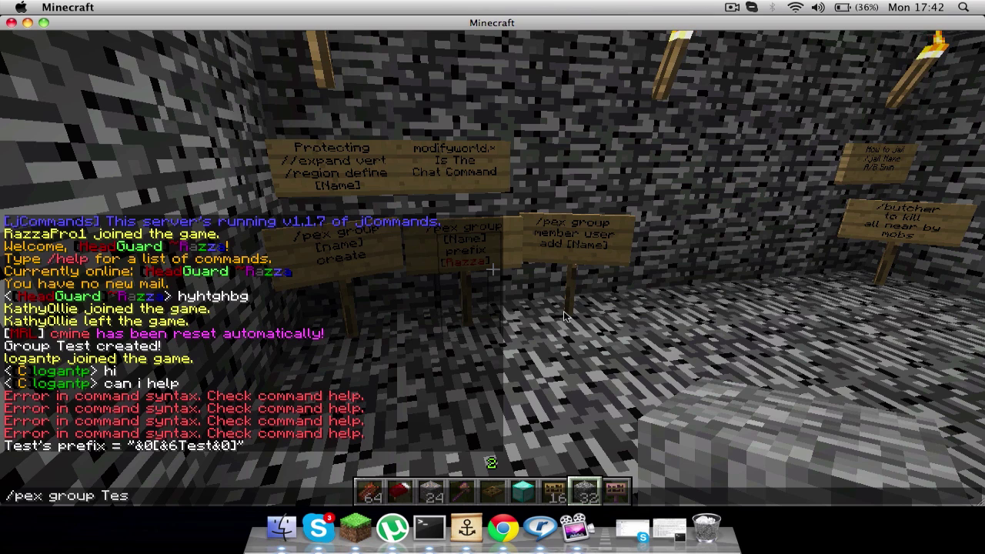
pyautogui.write('t user ')
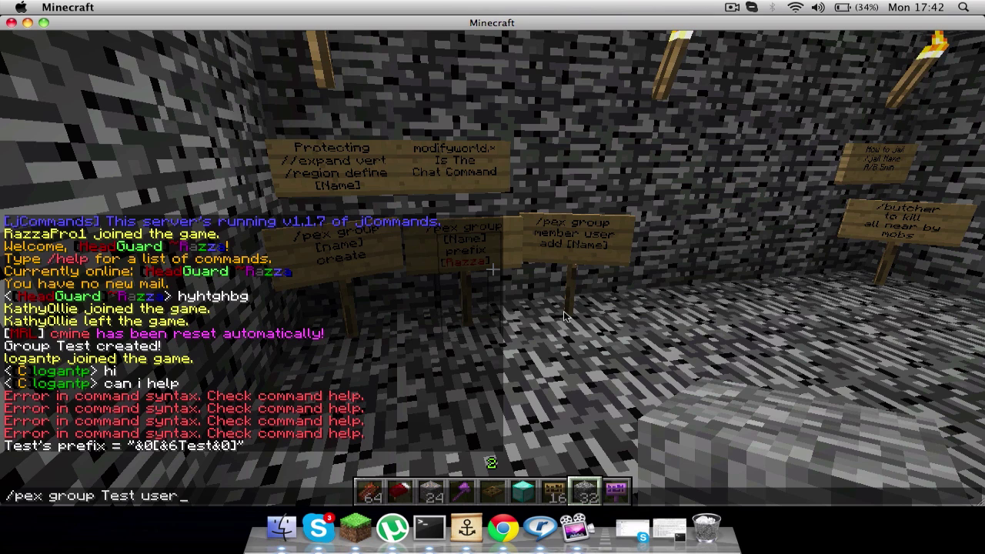
pyautogui.write('add RazzaPro1')
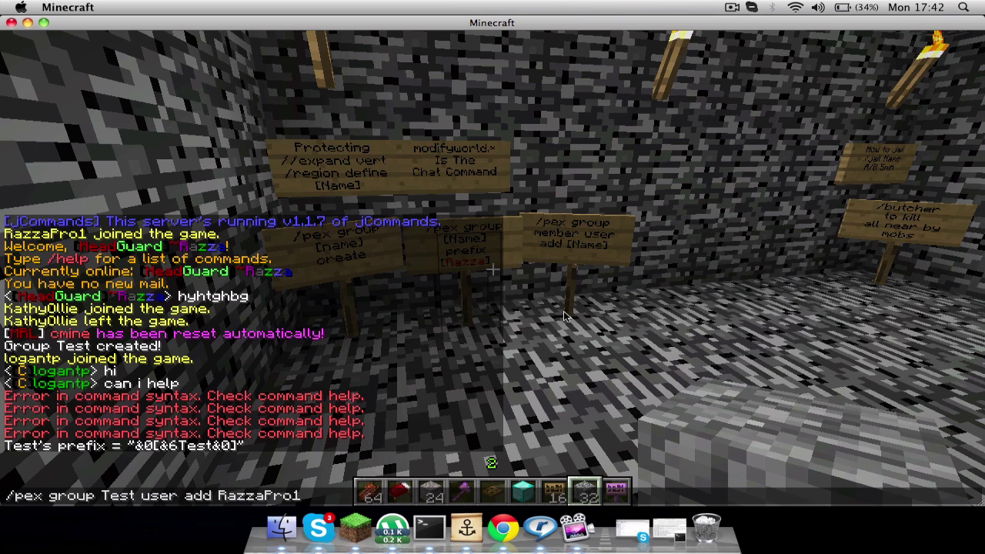
pyautogui.press('Return')
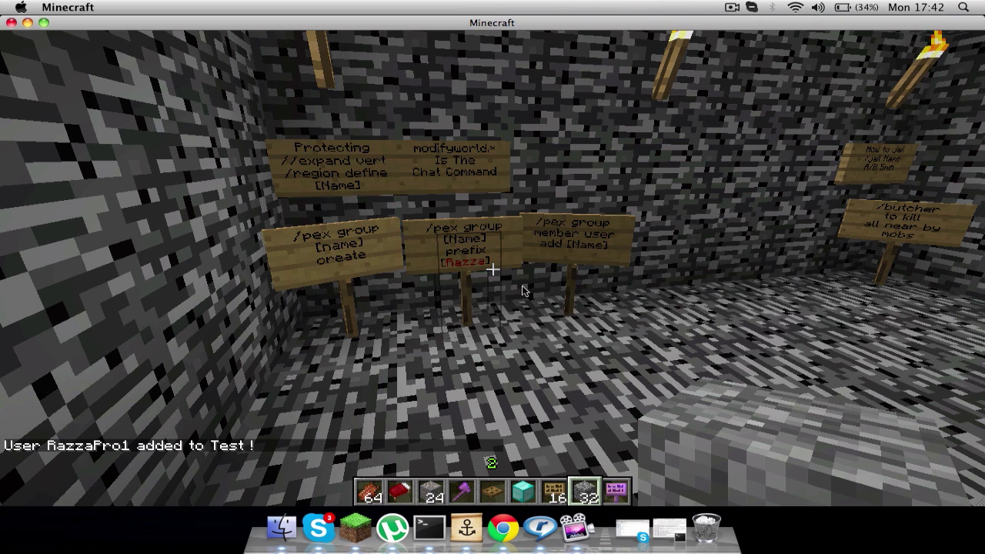
# Reload the permissions with the command /pex reload
pyautogui.press('/')
pyautogui.write('pex relo')
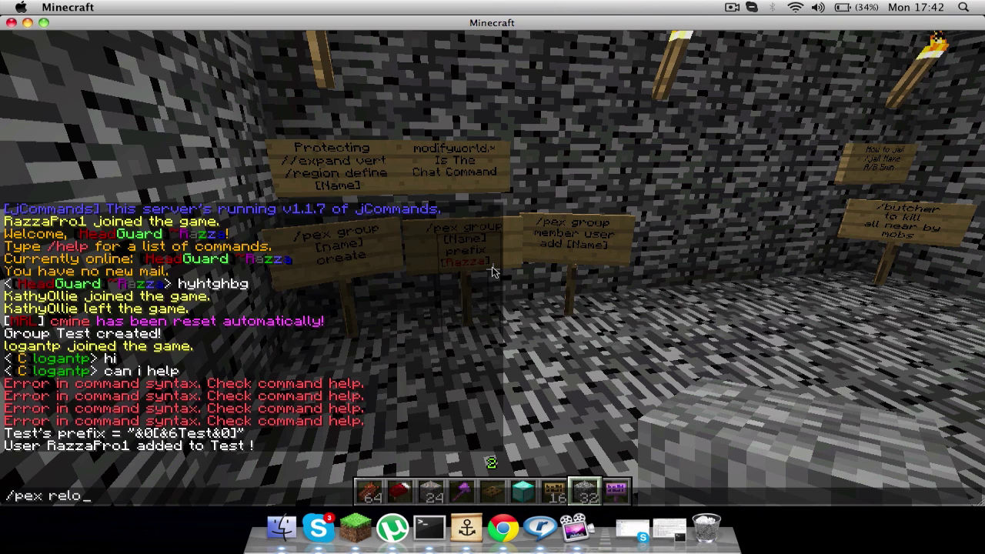
pyautogui.write('ad')
pyautogui.press('Return')
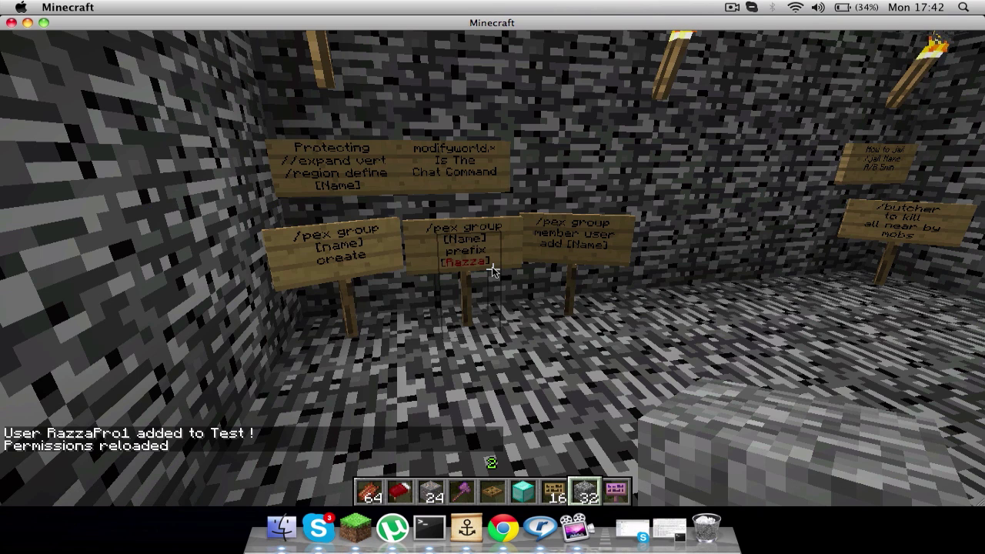
# Reload the server with the /reload command
pyautogui.press('/')
pyautogui.write('relao')
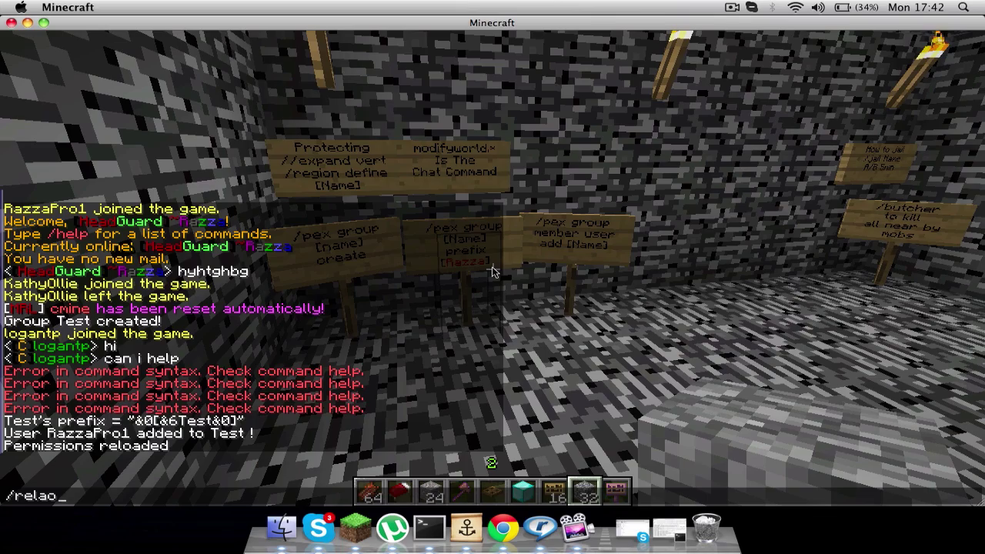
pyautogui.press('Escape')
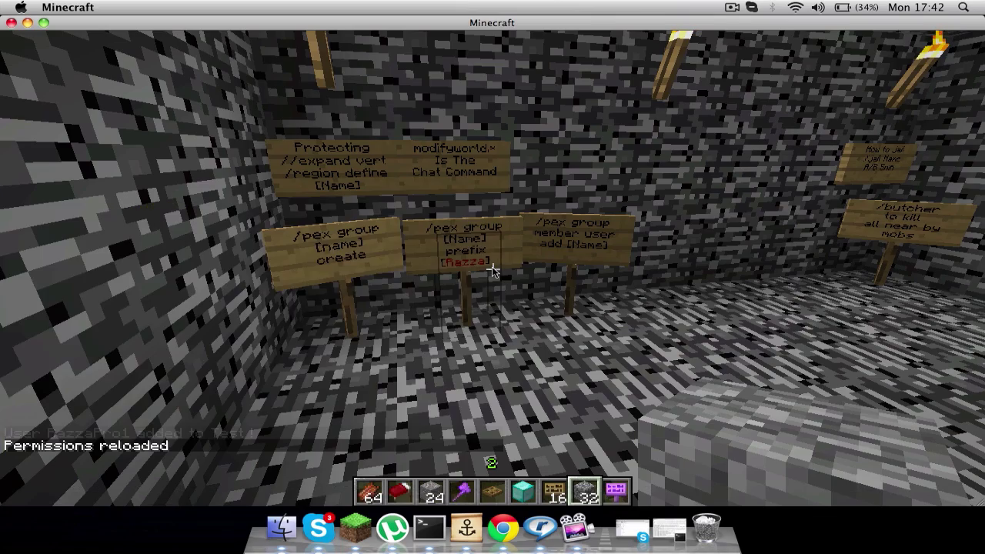
# Look around the sign room and reply to the other player in chat with "What With" and "?"
pyautogui.press('w')
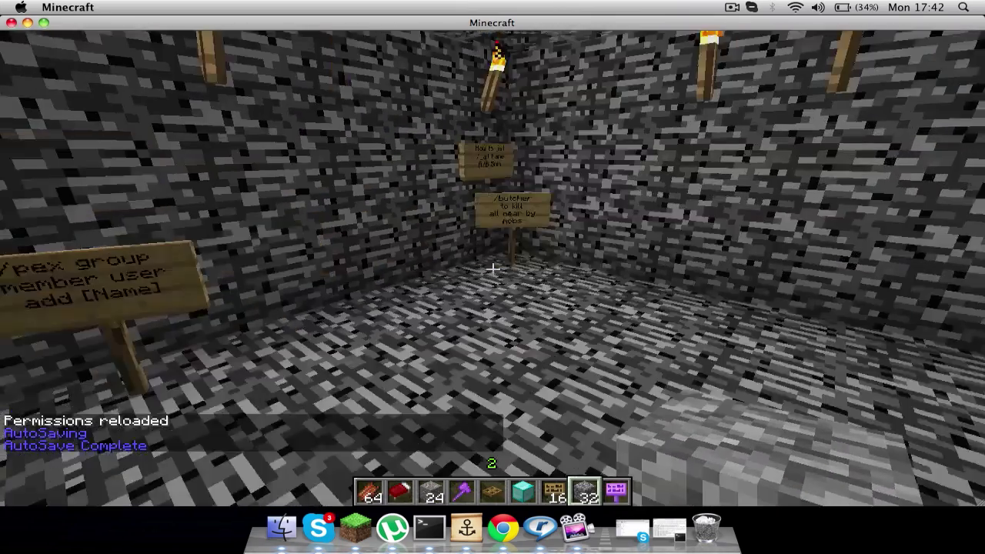
pyautogui.write('atW')
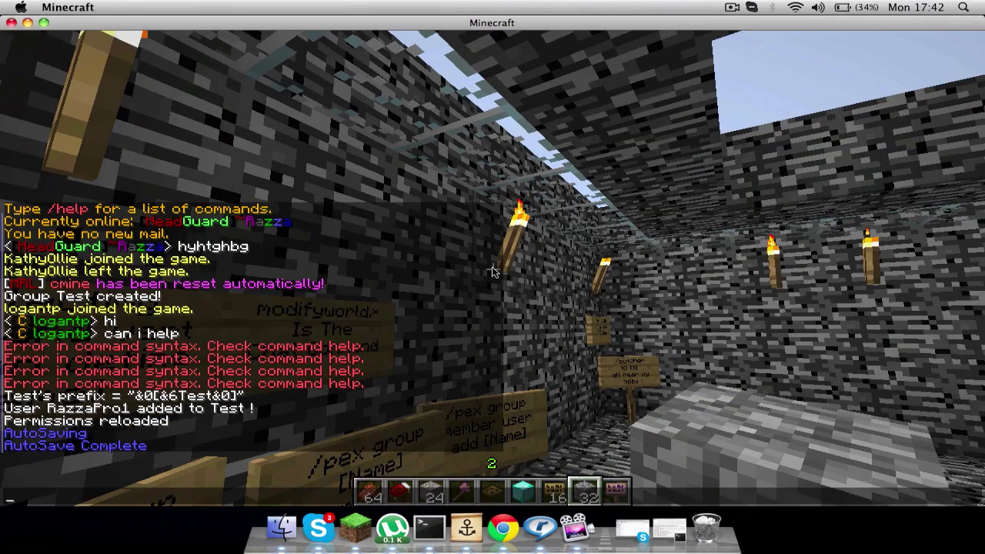
pyautogui.write('ha')
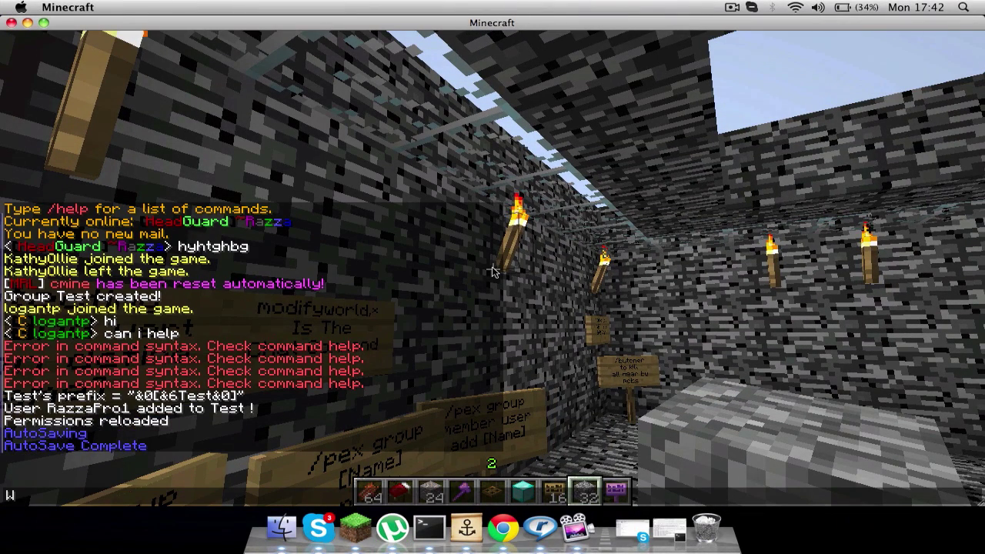
pyautogui.write('t With')
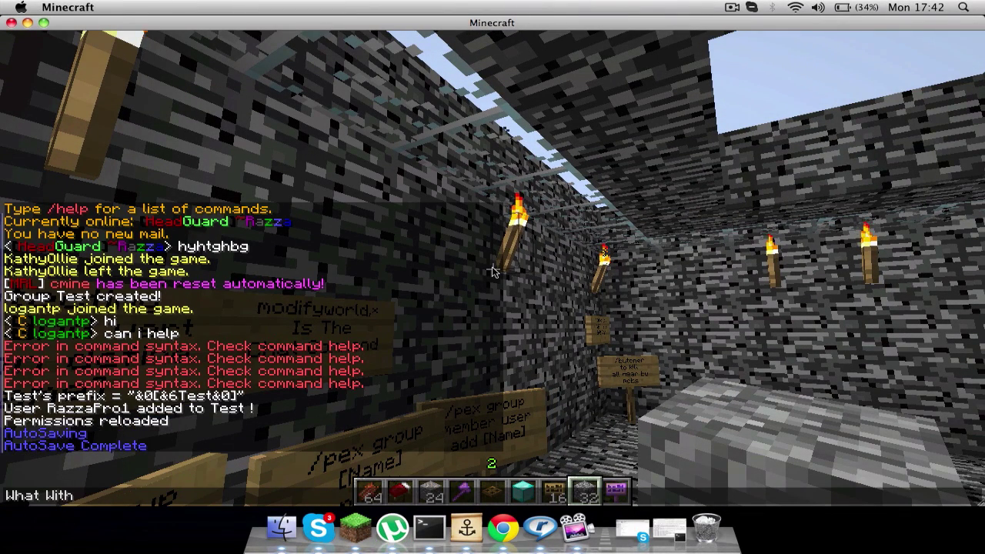
pyautogui.press('Return')
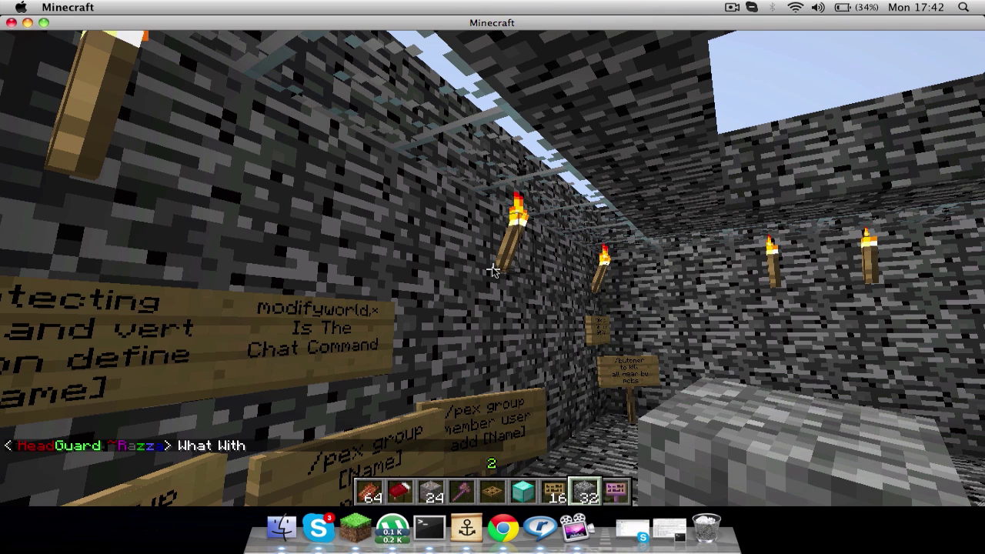
pyautogui.click(493, 271)
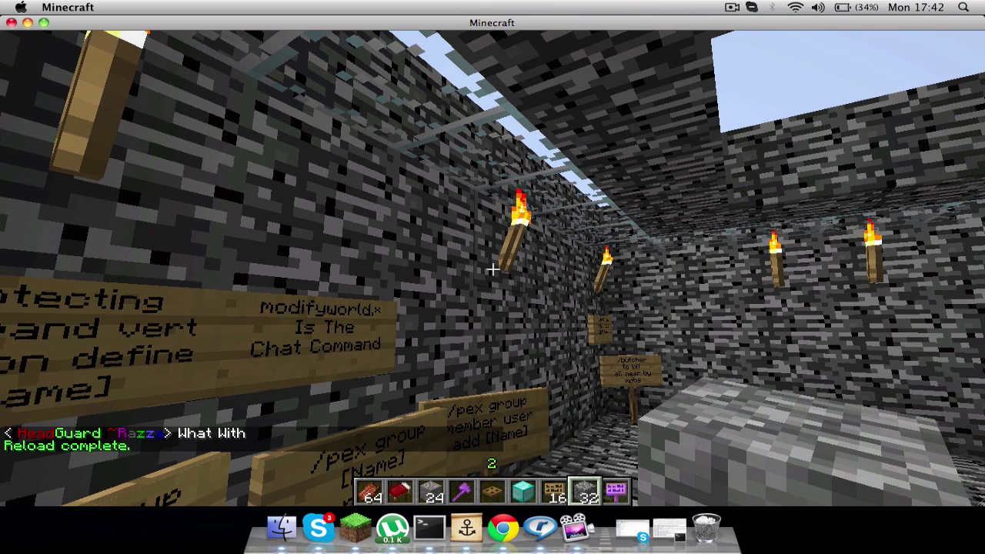
# Send the chat message "gfjgjrngr" to test the new group prefix
pyautogui.press('s')
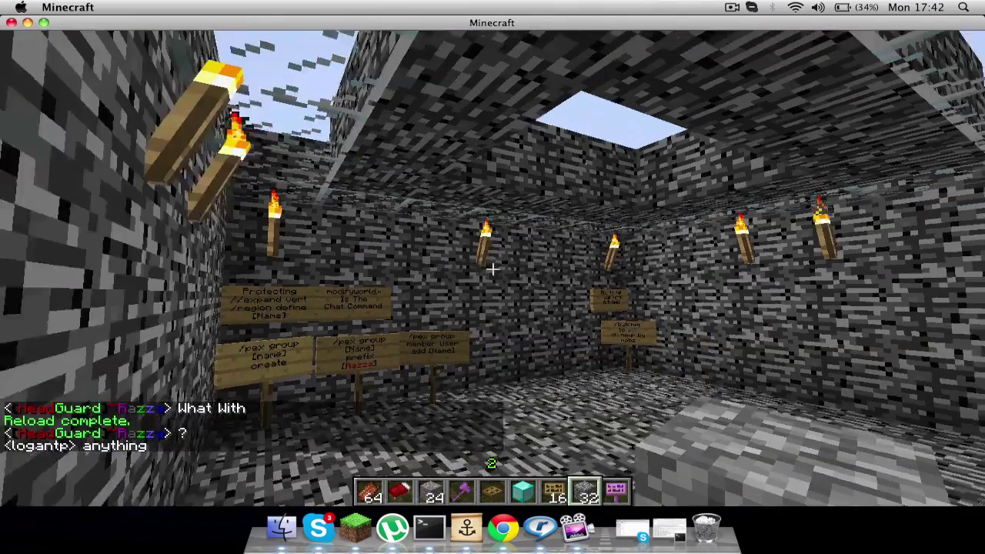
pyautogui.write('t')
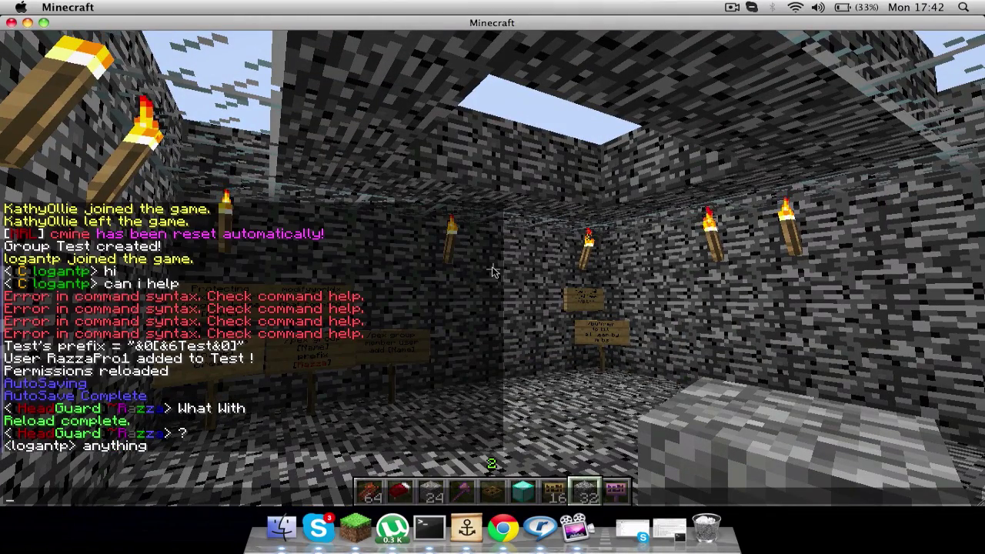
pyautogui.write('gf.jg.irngr')
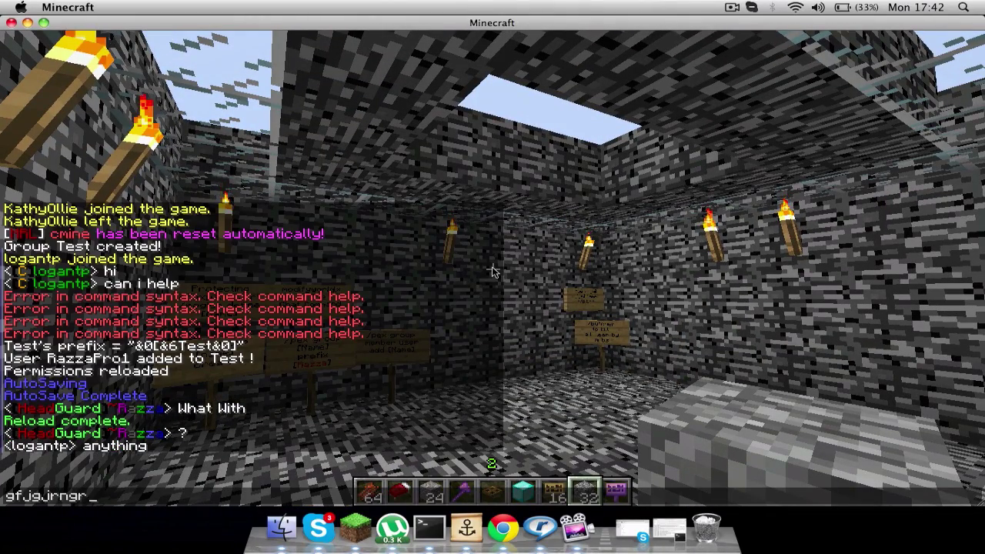
pyautogui.press('Return')
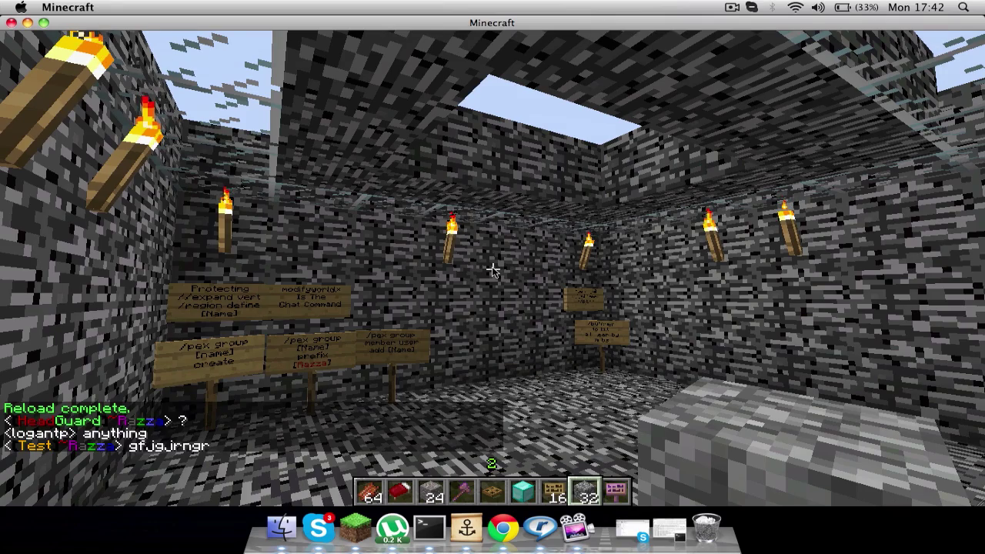
# Leave the bedrock sign room through the ceiling opening and get up onto its roof
pyautogui.press('a')
pyautogui.press('s')
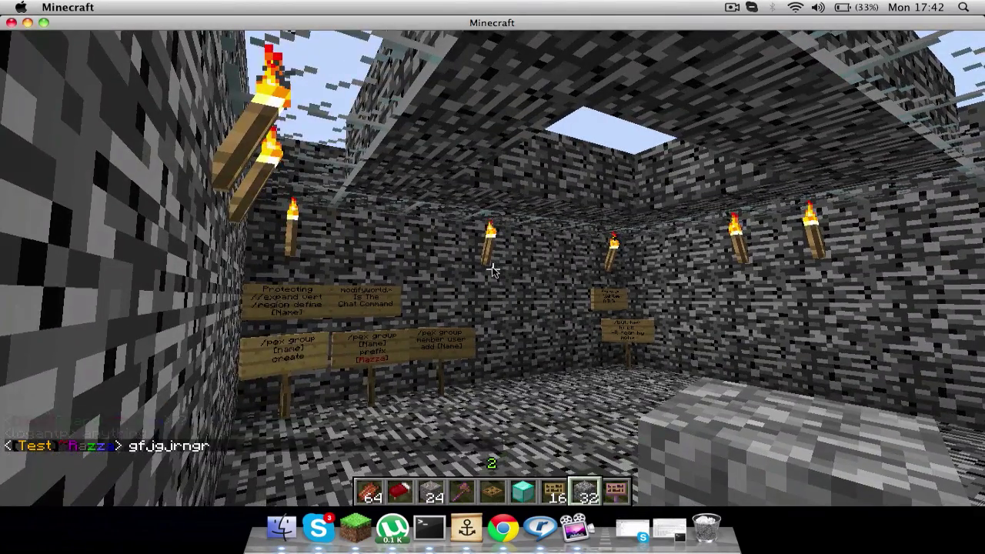
pyautogui.press('w')
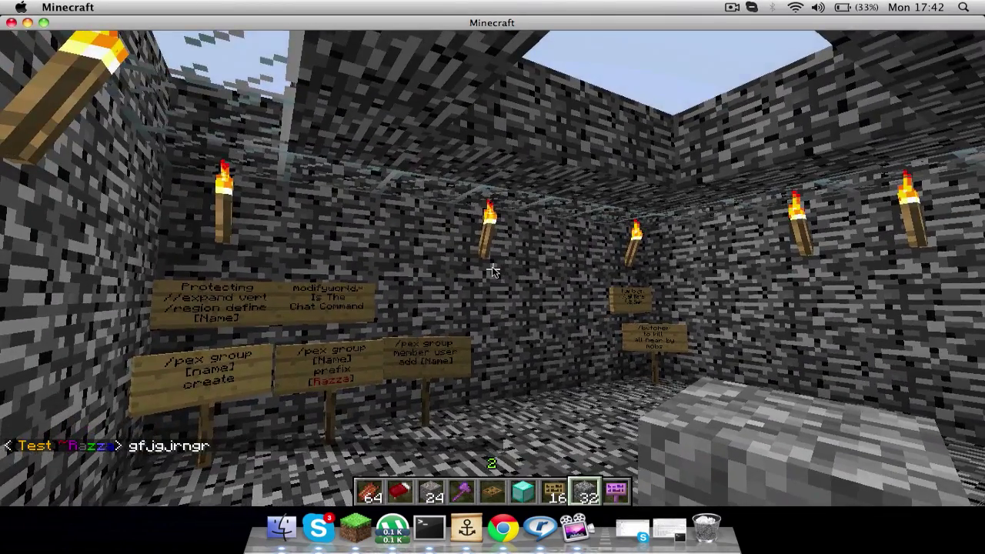
pyautogui.press('w')
pyautogui.press('space')
pyautogui.press('space')
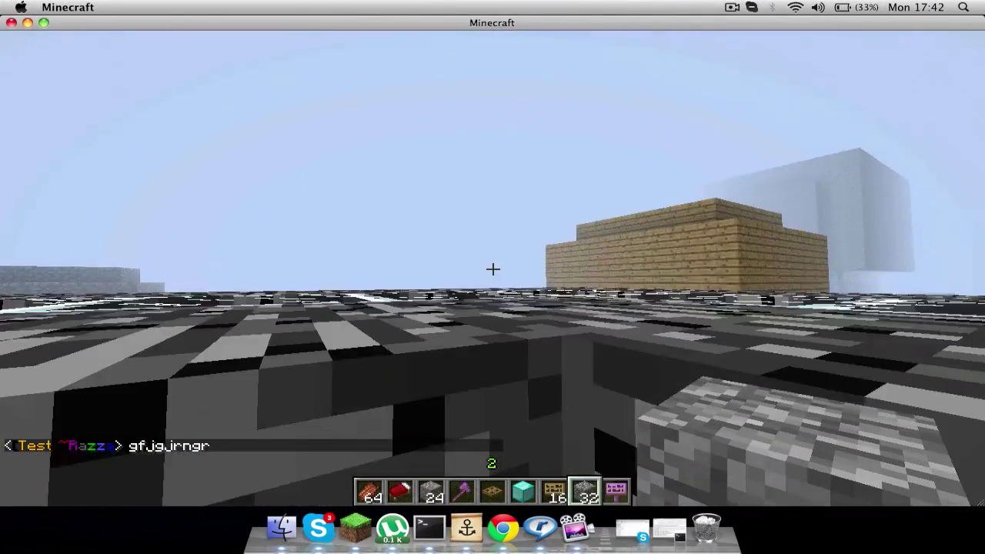
# Switch to Chrome and open the ESS Command Wiki permissions list and the PermissionsEx group commands wiki page
pyautogui.press('Escape')
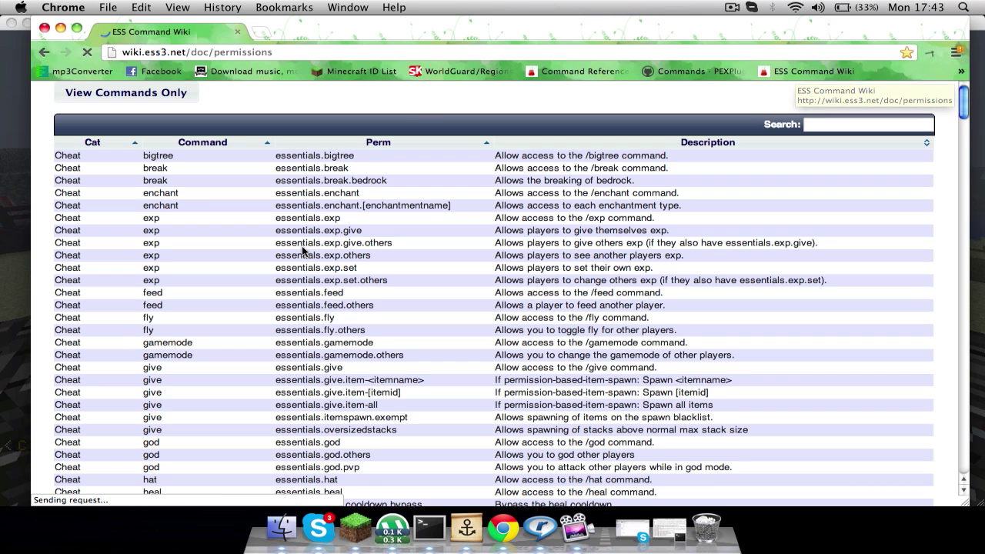
pyautogui.scroll(-1, 352, 315)
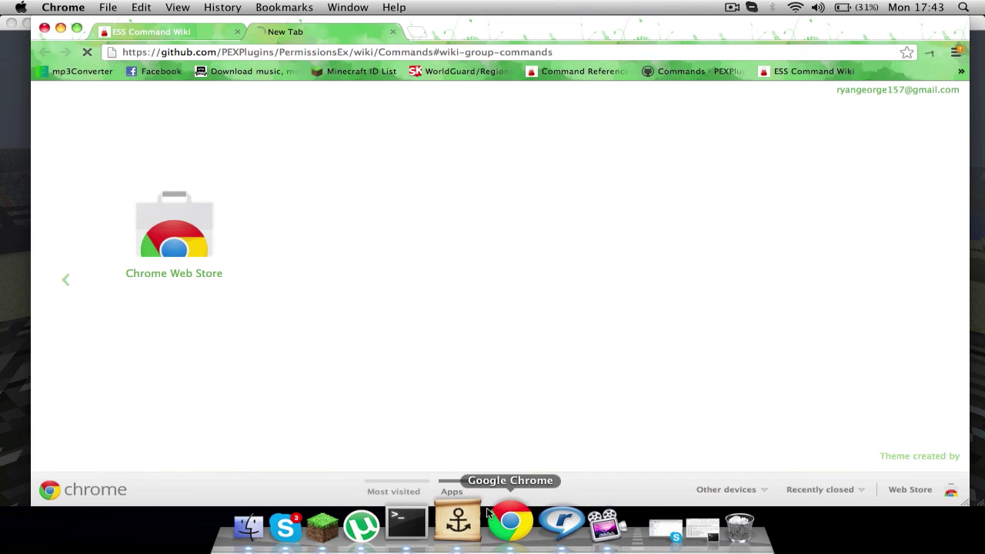
# Return to the Minecraft game and answer the guard request in chat with "you need to earn it!"
pyautogui.click(364, 523)
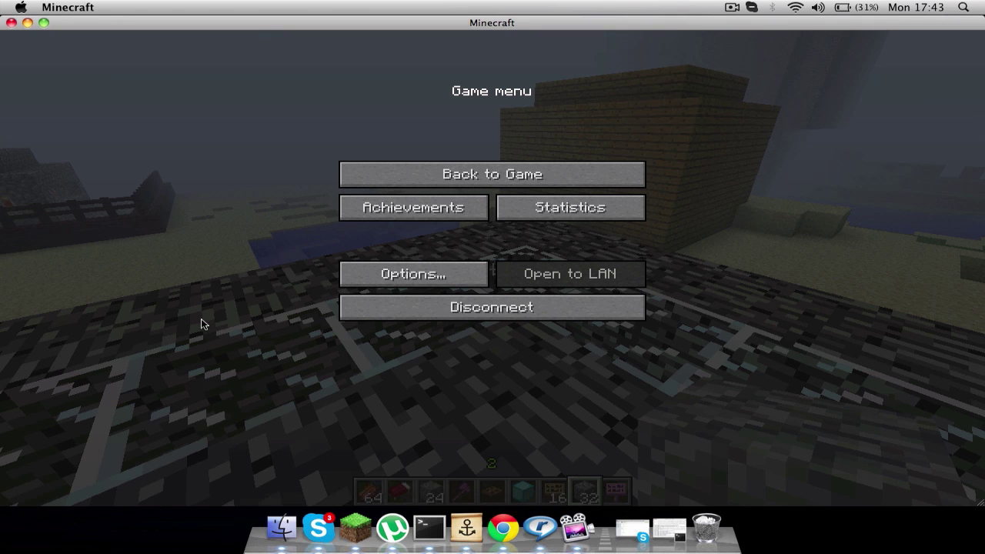
pyautogui.click(368, 174)
pyautogui.press('t')
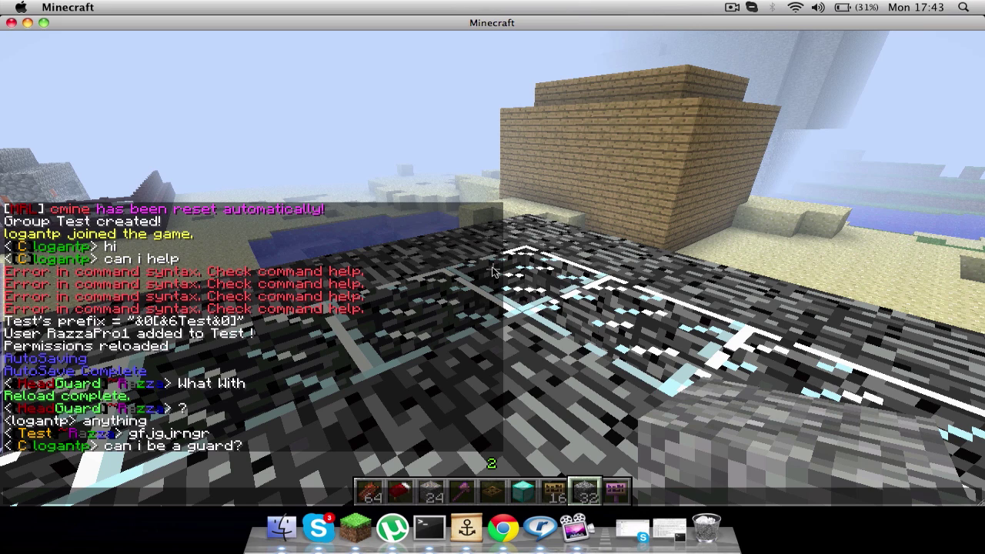
pyautogui.write('you ne')
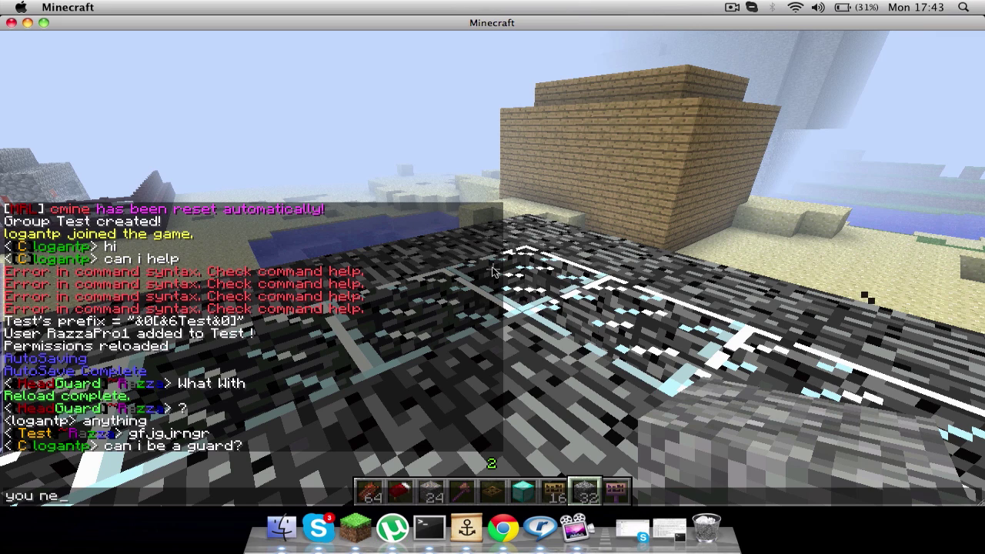
pyautogui.write('ed to er')
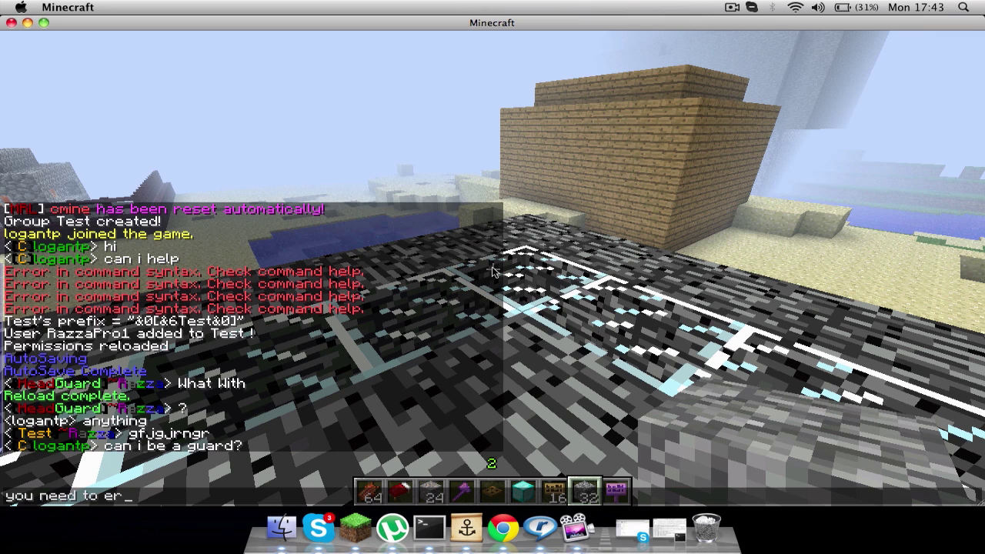
pyautogui.write('anit')
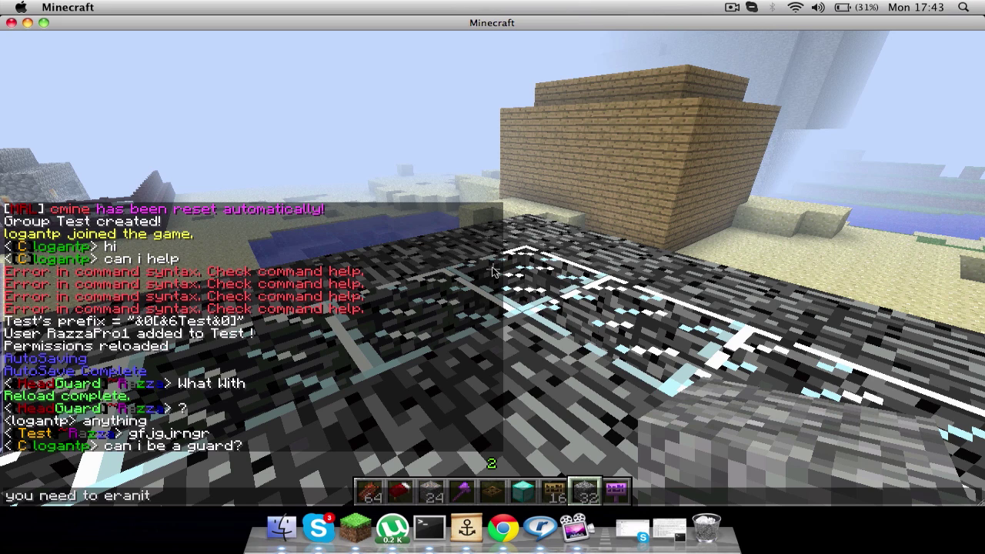
pyautogui.press('BackSpace')
pyautogui.press('BackSpace')
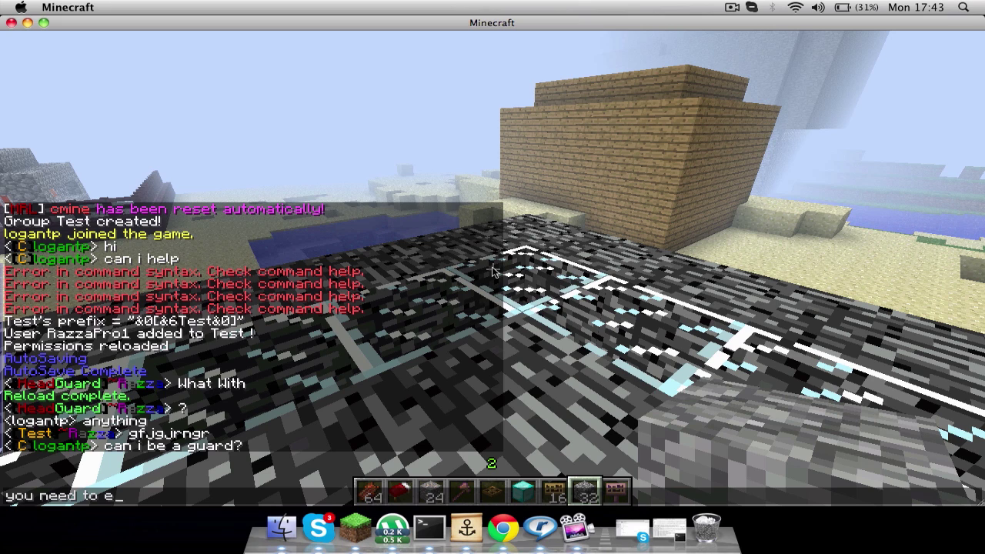
pyautogui.write('ar n it!')
pyautogui.press('Return')
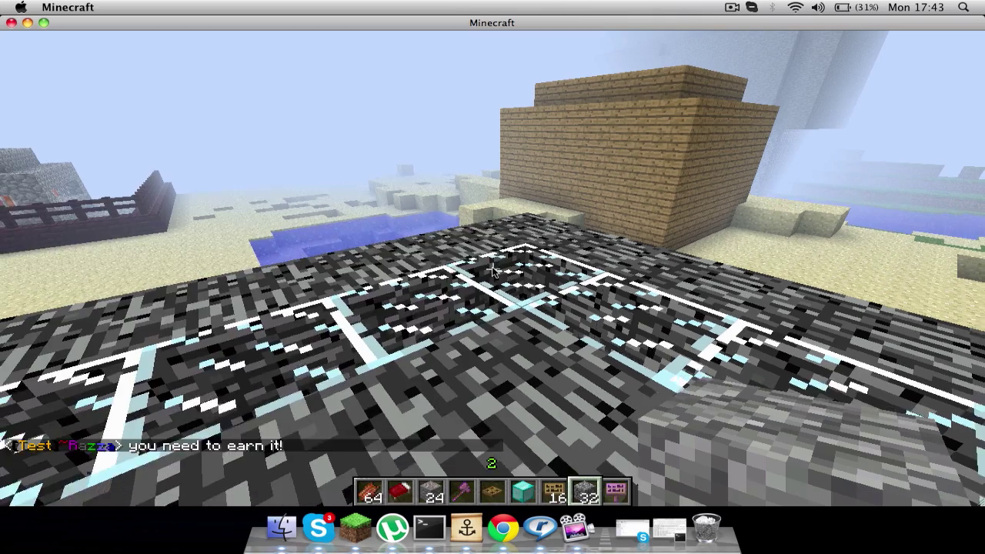
# In Chrome, copy the command pex group <group> add <permission> [world] from the PermissionsEx group commands table
pyautogui.press('Escape')
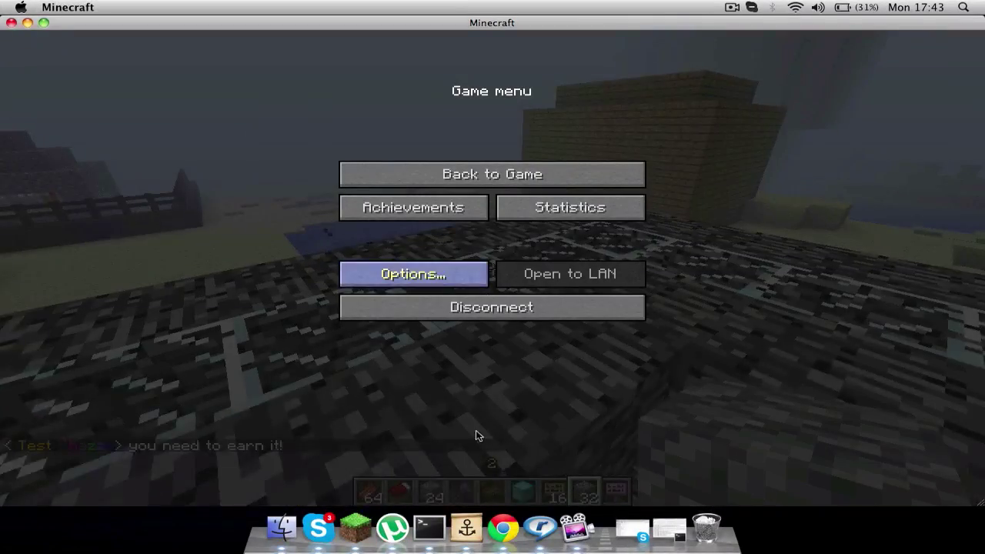
pyautogui.click(502, 520)
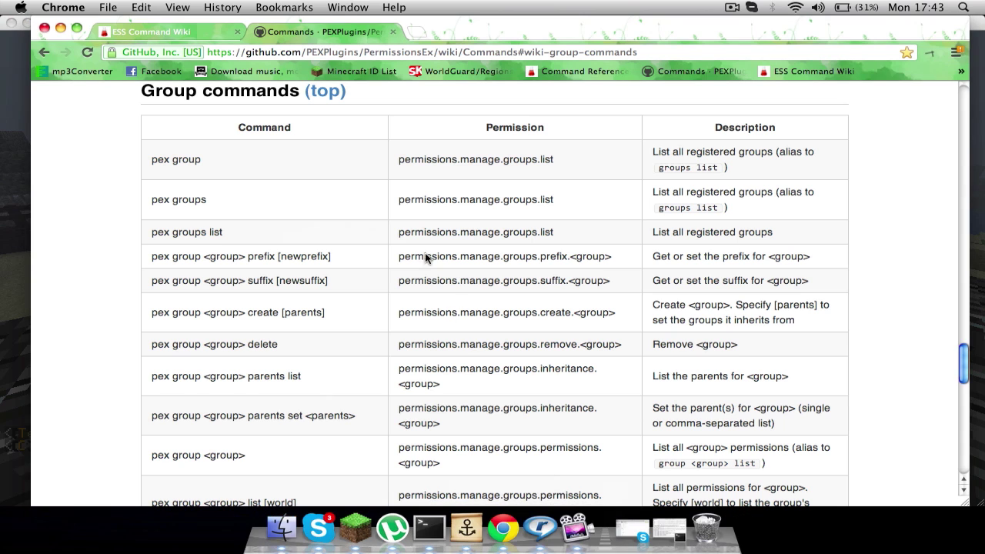
pyautogui.scroll(-3, 262, 216)
pyautogui.scroll(-2, 271, 248)
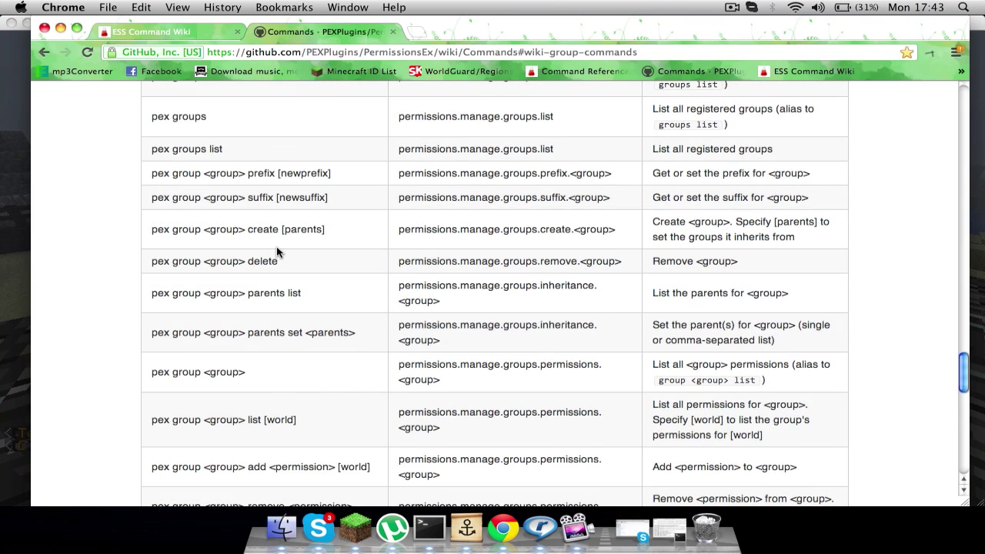
pyautogui.scroll(-8, 277, 254)
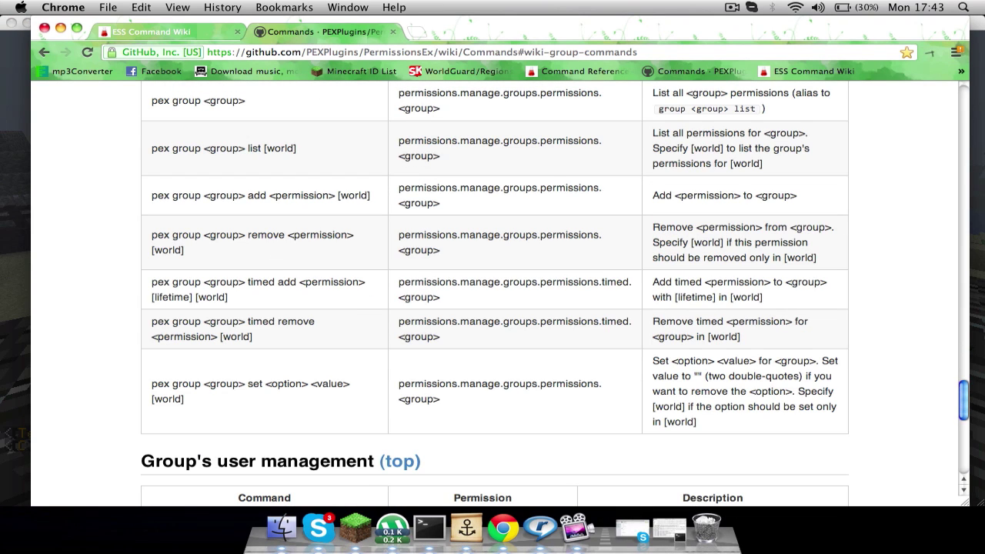
pyautogui.scroll(1, 274, 253)
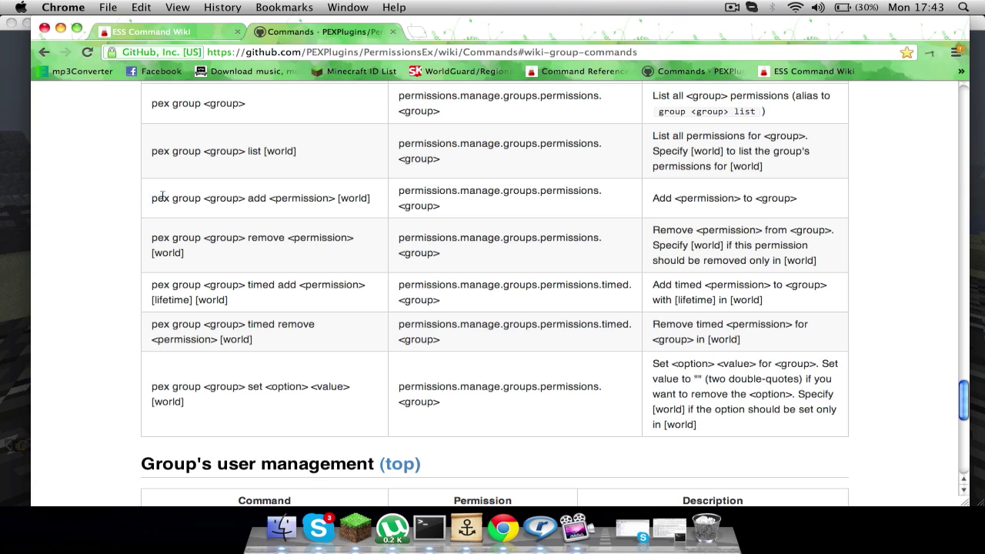
pyautogui.tripleClick(373, 190)
pyautogui.press('super+c')
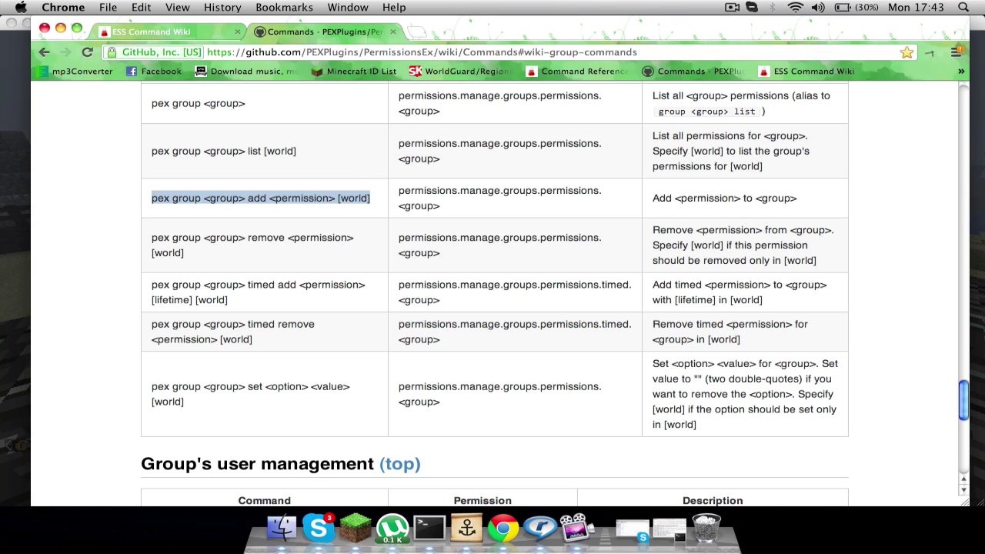
# Return to the Minecraft game and paste the copied pex group add command into chat, using world2 in place of the [world] placeholder
pyautogui.click(350, 527)
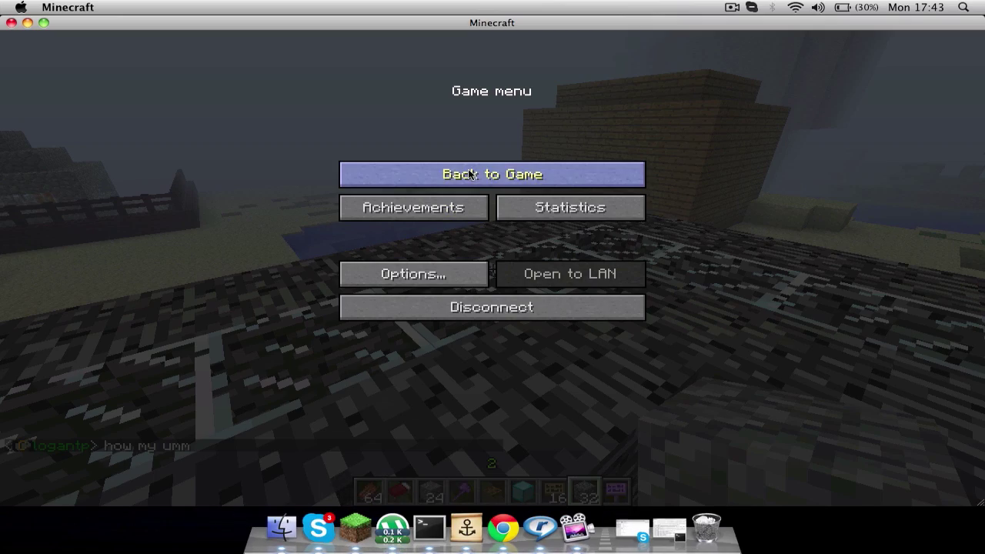
pyautogui.click(472, 175)
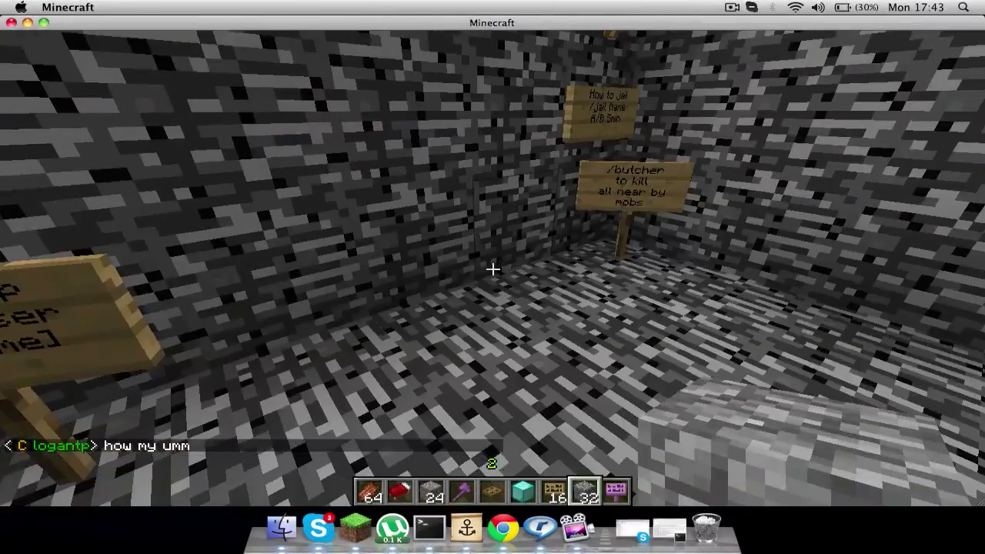
pyautogui.press('t')
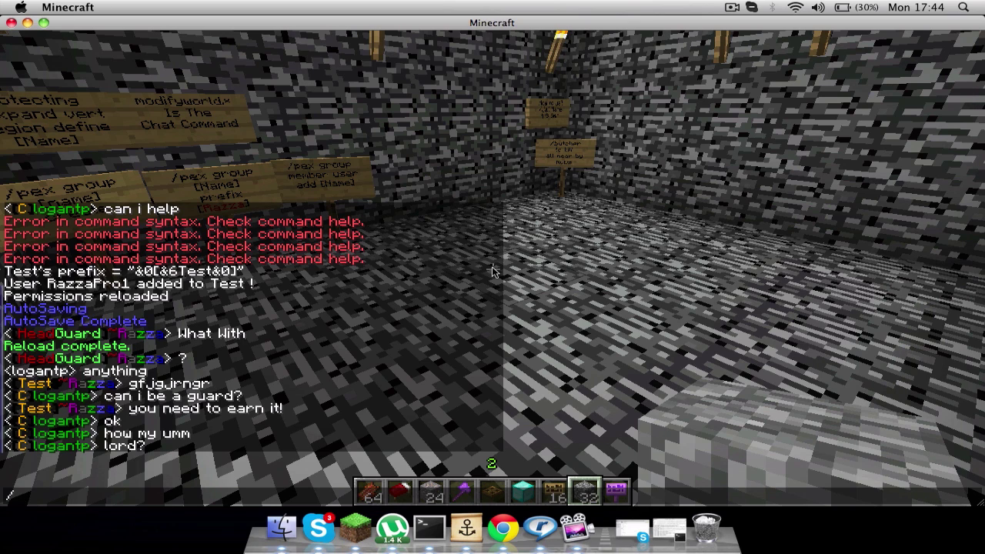
pyautogui.press('super+v')
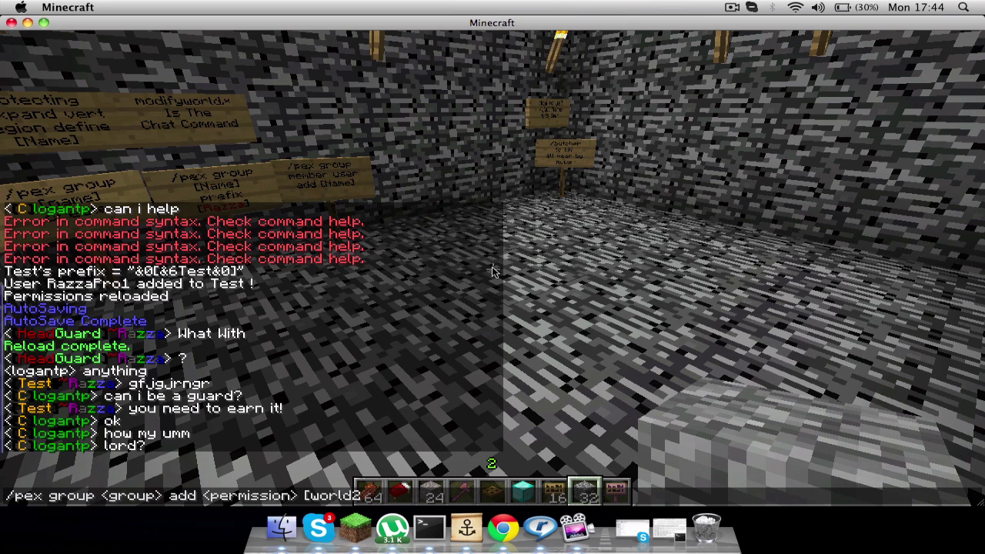
pyautogui.press('BackSpace')
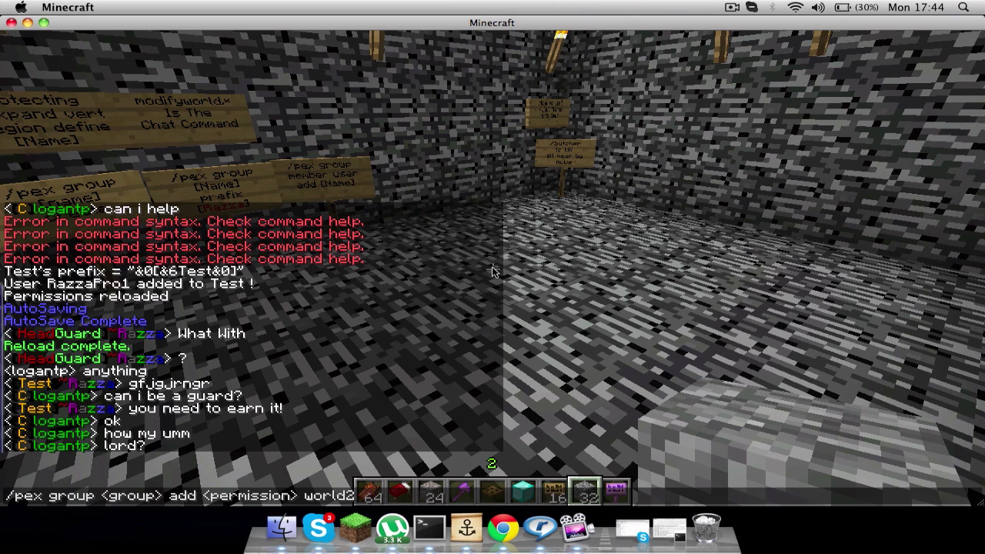
# Replace the <permission> placeholder in the chat command with modifyworld.*, keeping a space after add
pyautogui.press('BackSpace')
pyautogui.press('BackSpace')
pyautogui.press('BackSpace')
pyautogui.press('BackSpace')
pyautogui.press('BackSpace')
pyautogui.press('BackSpace')
pyautogui.press('BackSpace')
pyautogui.press('BackSpace')
pyautogui.press('BackSpace')
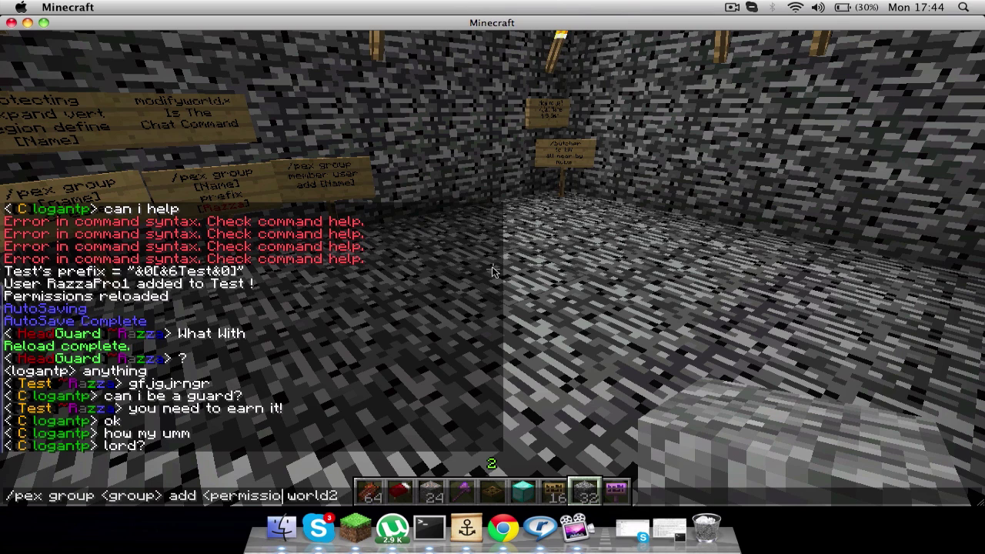
pyautogui.press('BackSpace')
pyautogui.press('BackSpace')
pyautogui.press('BackSpace')
pyautogui.press('BackSpace')
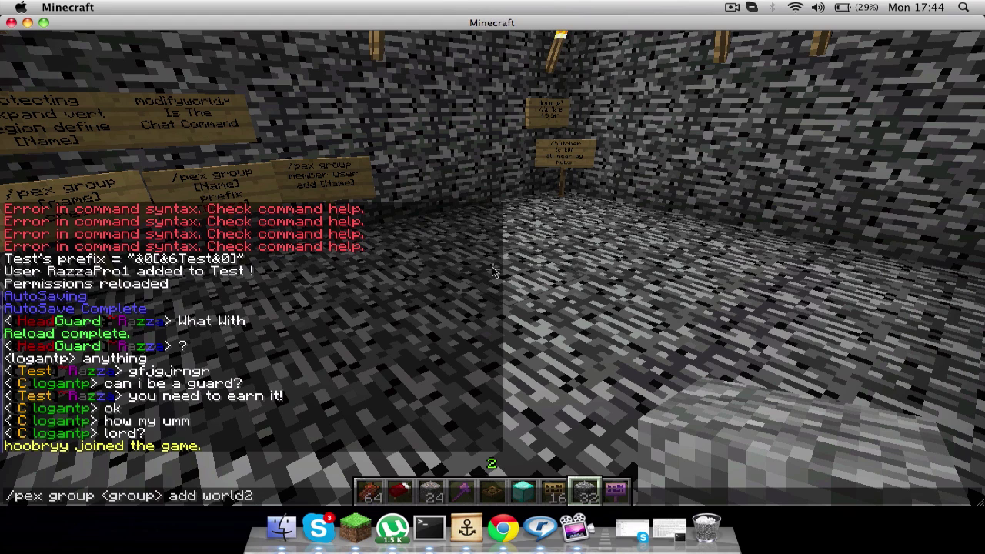
pyautogui.write('modify')
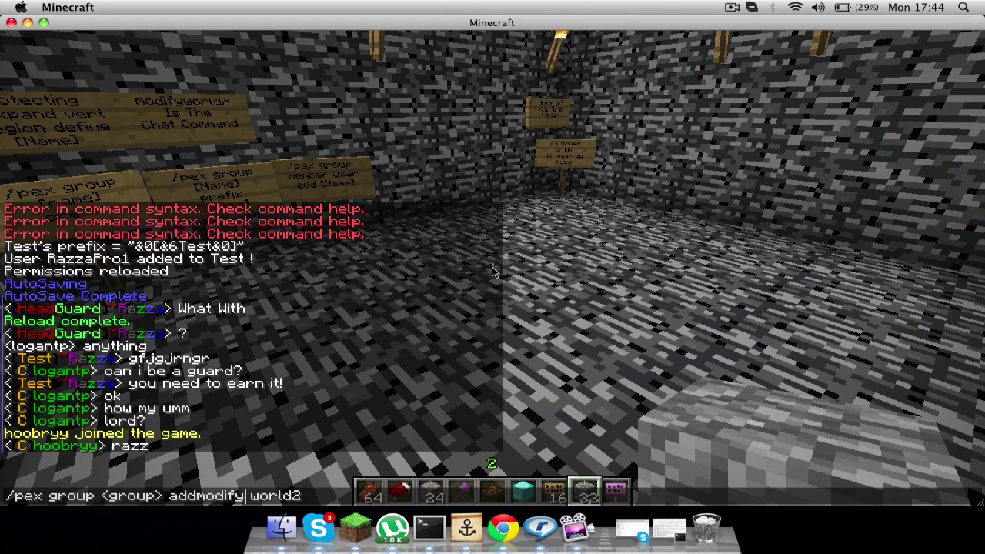
pyautogui.write('world')
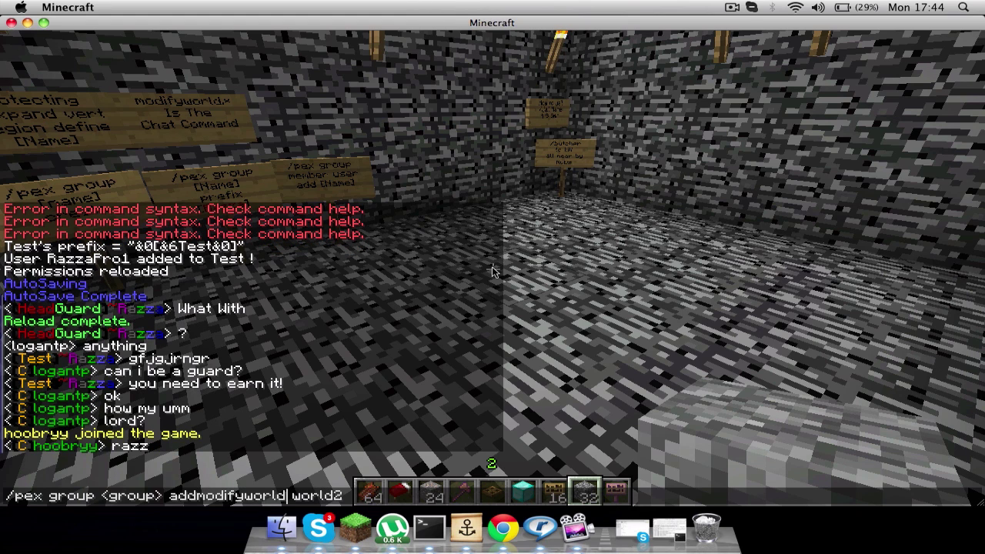
pyautogui.write('.*')
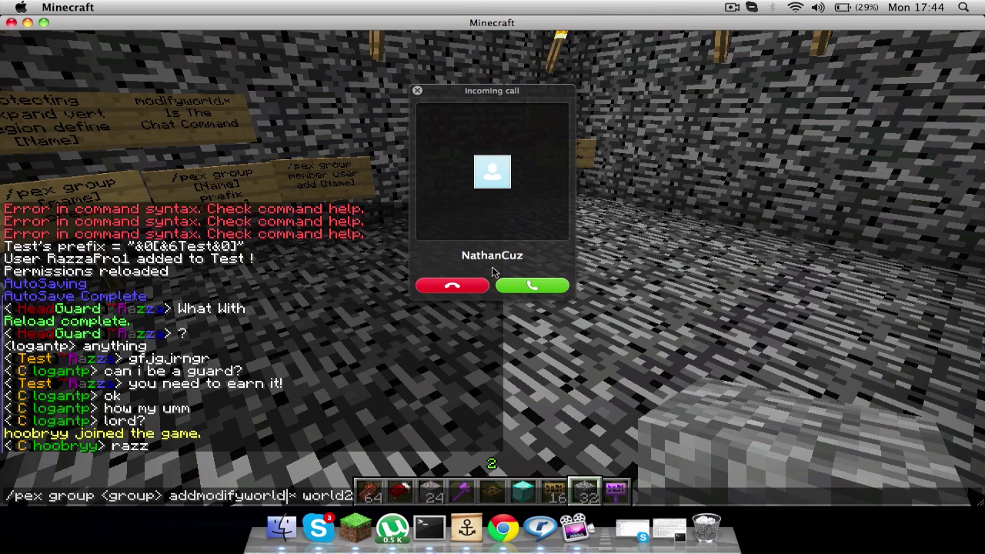
pyautogui.press('Left')
pyautogui.press('Left')
pyautogui.press('Left')
pyautogui.press('Left')
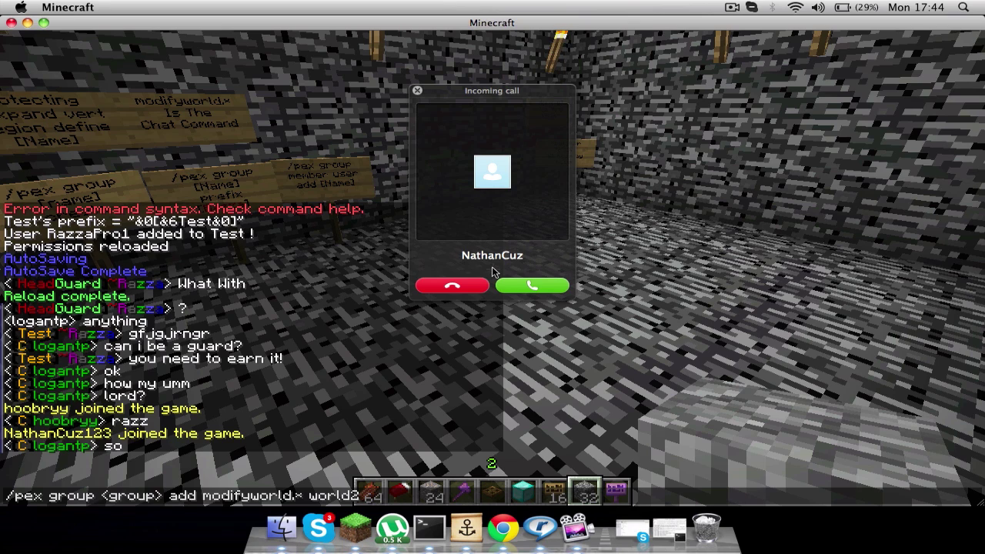
# Replace the <group> placeholder with Test, decline the incoming call, and run /pex group Test add modifyworld.* world2
pyautogui.press('BackSpace')
pyautogui.press('BackSpace')
pyautogui.press('BackSpace')
pyautogui.press('BackSpace')
pyautogui.press('BackSpace')
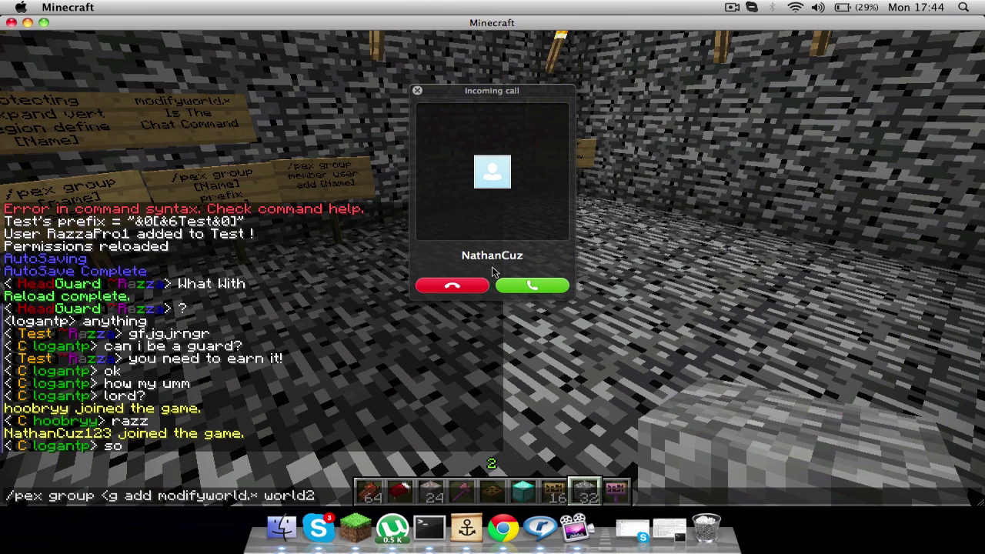
pyautogui.press('BackSpace')
pyautogui.press('BackSpace')
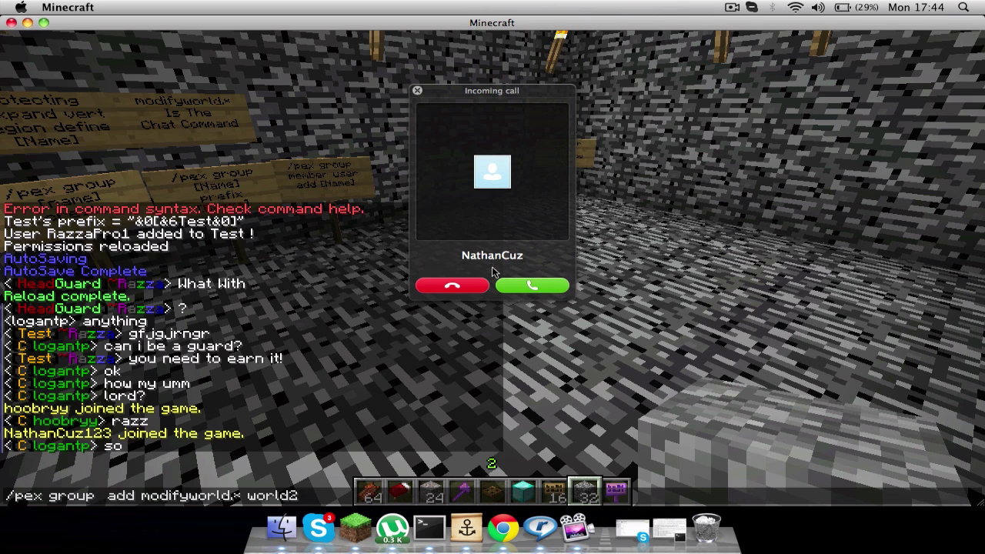
pyautogui.write('Test')
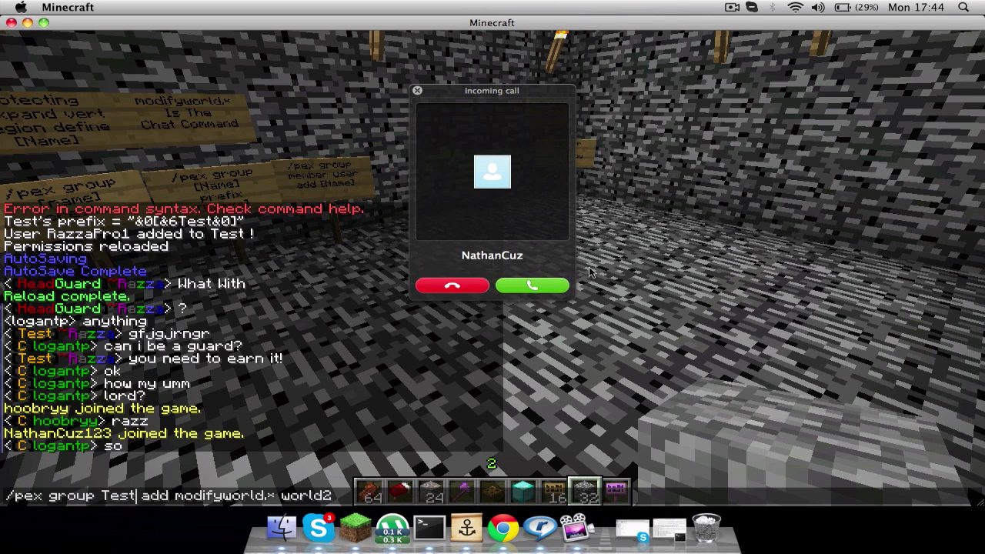
pyautogui.click(461, 285)
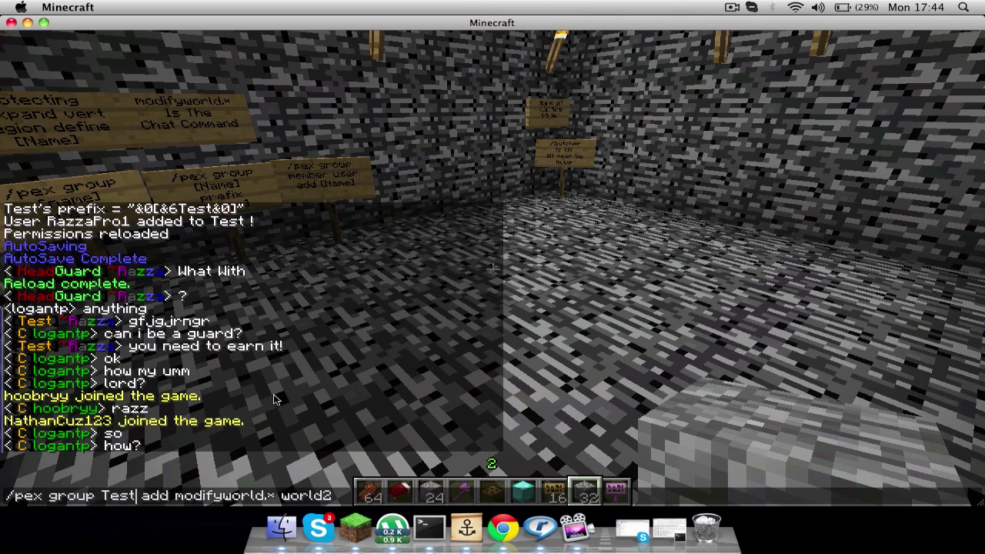
pyautogui.press('Return')
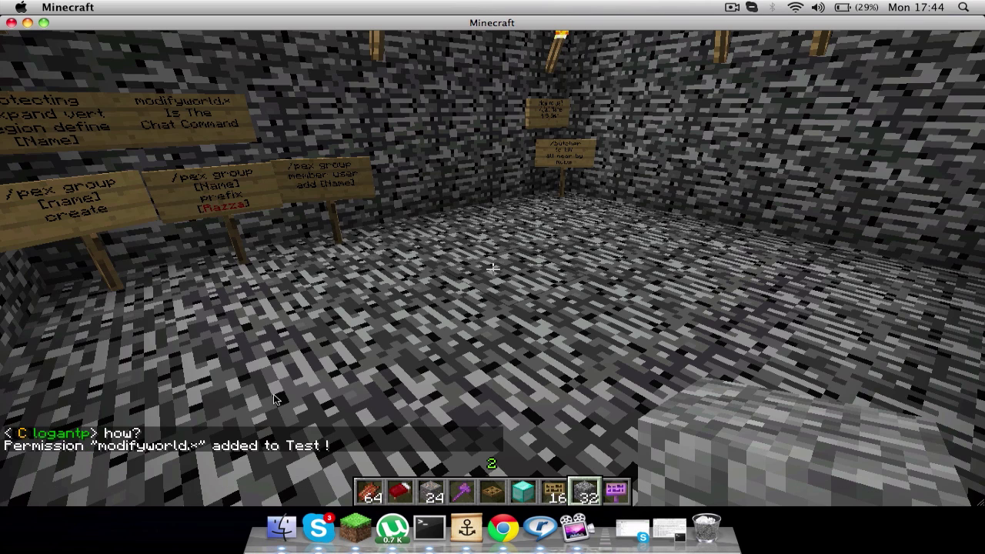
# Remove operator status from the player's own account with the /deop command
pyautogui.press('t')
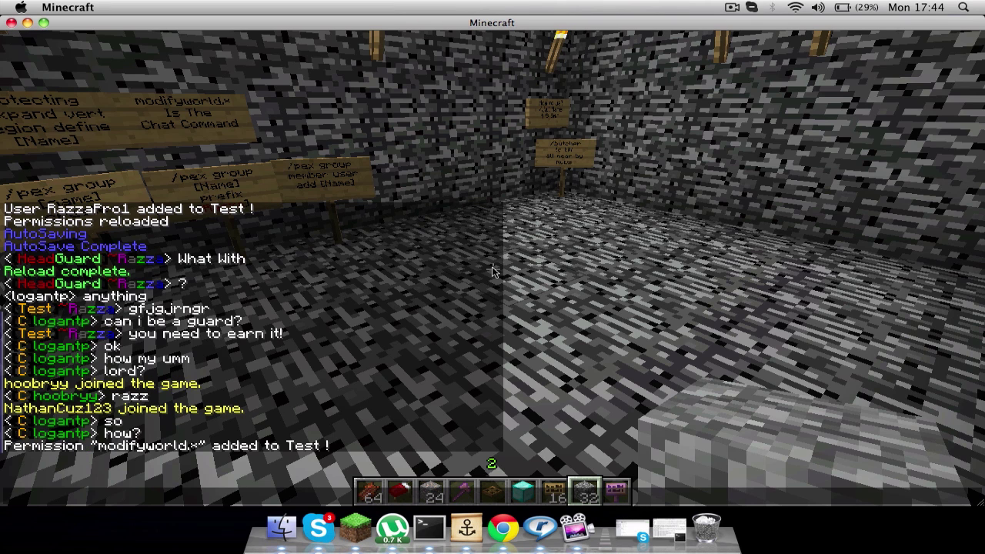
pyautogui.write('/deop ')
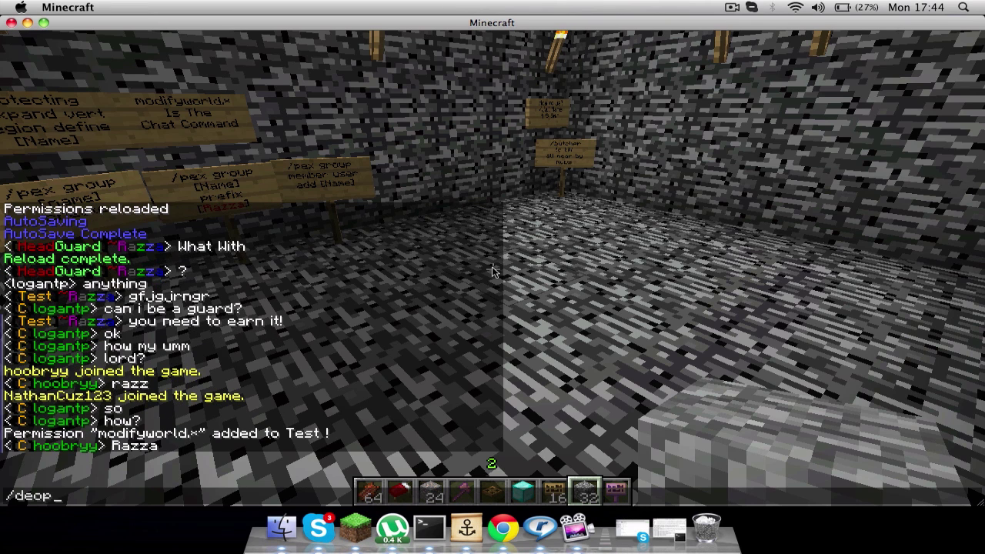
pyautogui.write('RazzaPro1')
pyautogui.press('Return')
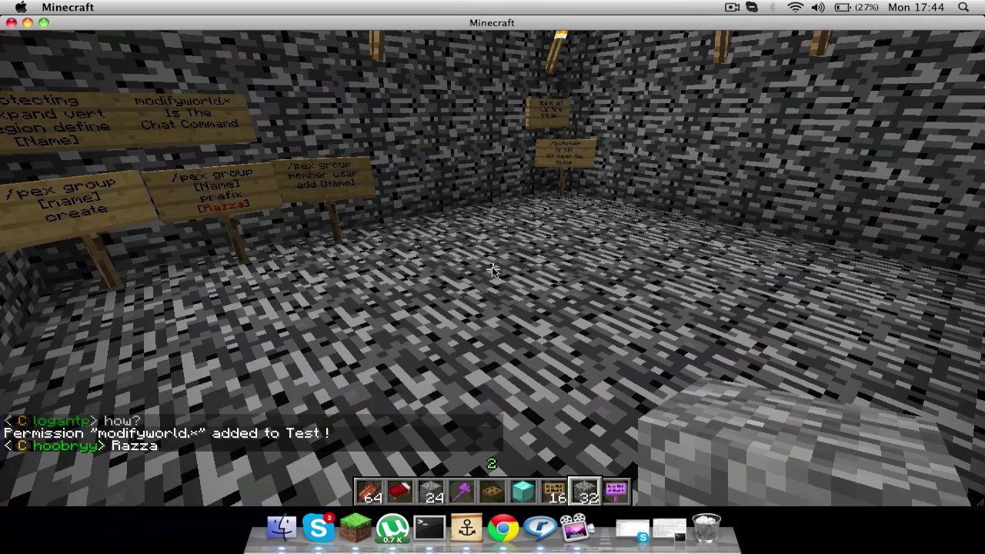
# Send the message "what?" in the game chat
pyautogui.write('twha')
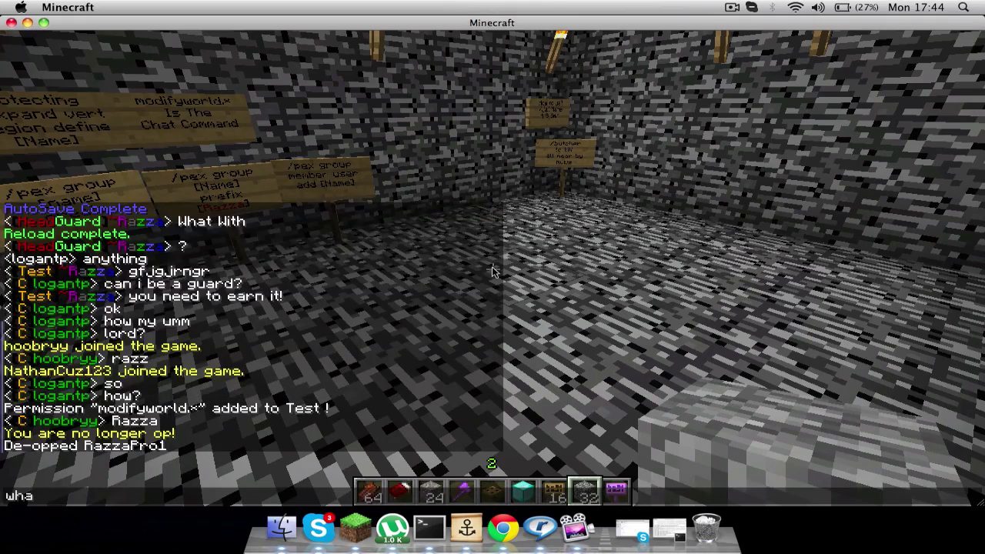
pyautogui.write('t?')
pyautogui.press('Return')
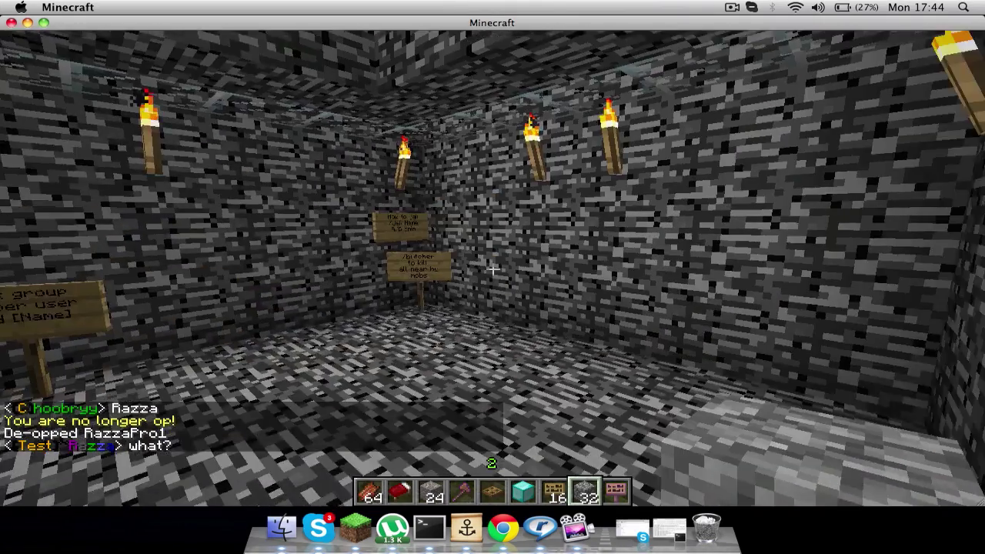
pyautogui.press('s')
pyautogui.press('w')
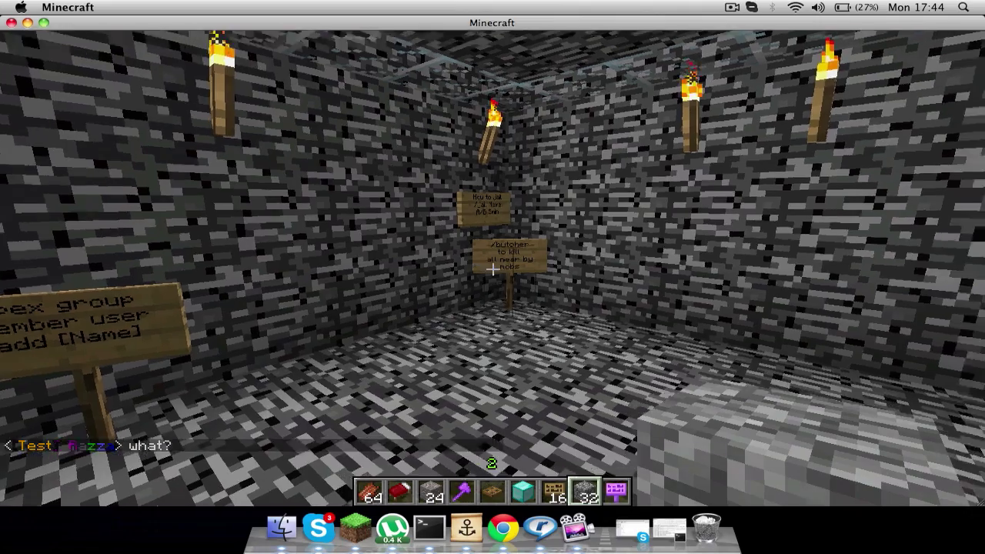
pyautogui.press('s')
pyautogui.press('s')
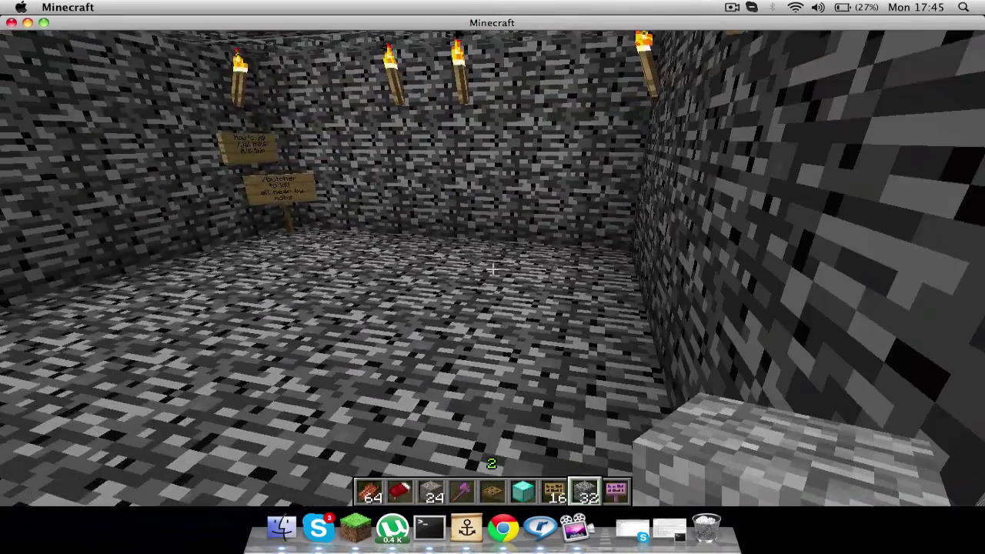
pyautogui.press('w')
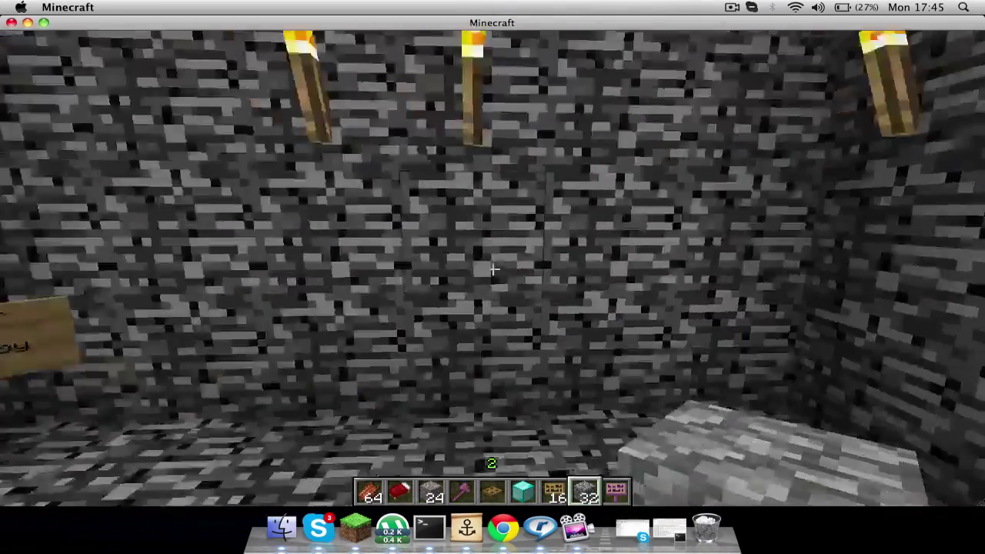
pyautogui.press('Escape')
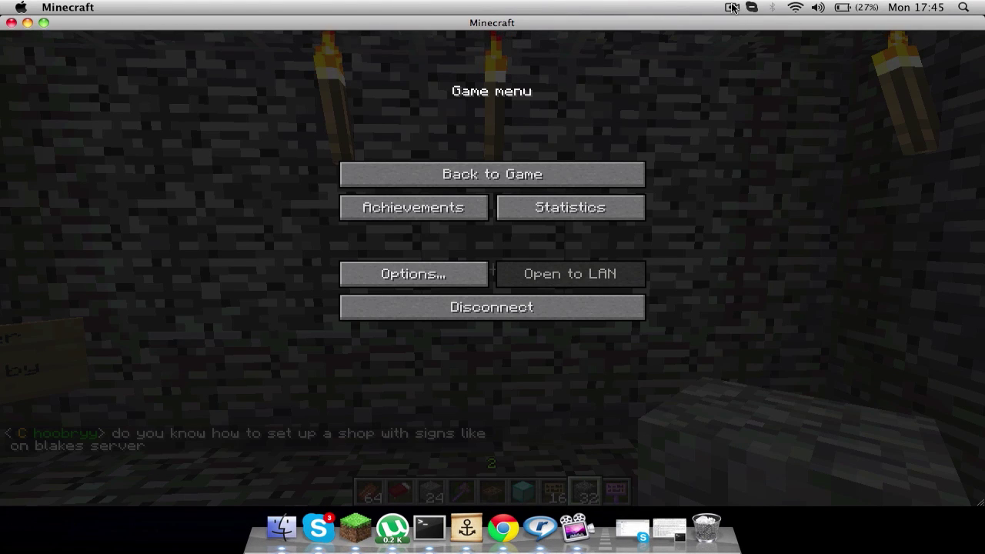
pyautogui.click(492, 175)
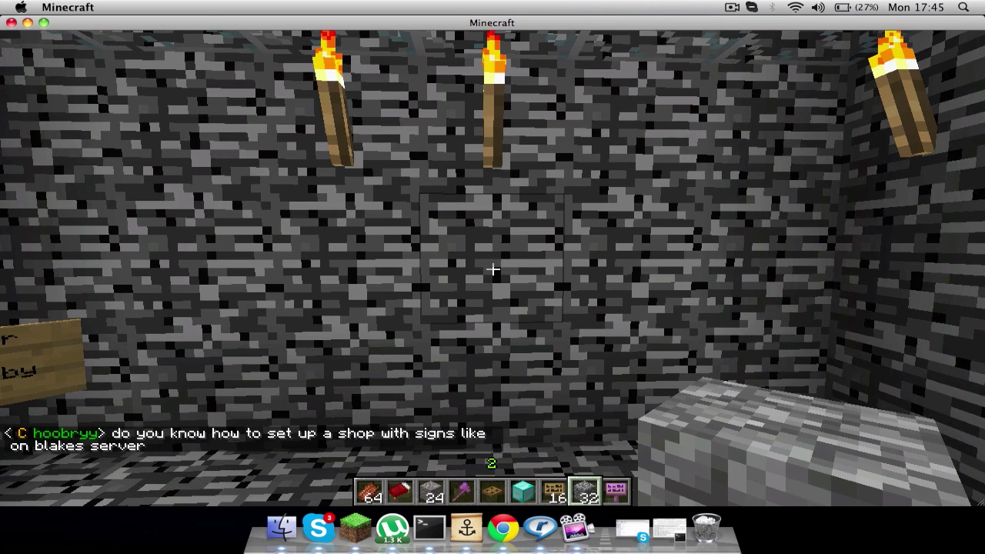
pyautogui.press('Escape')
pyautogui.click(732, 7)
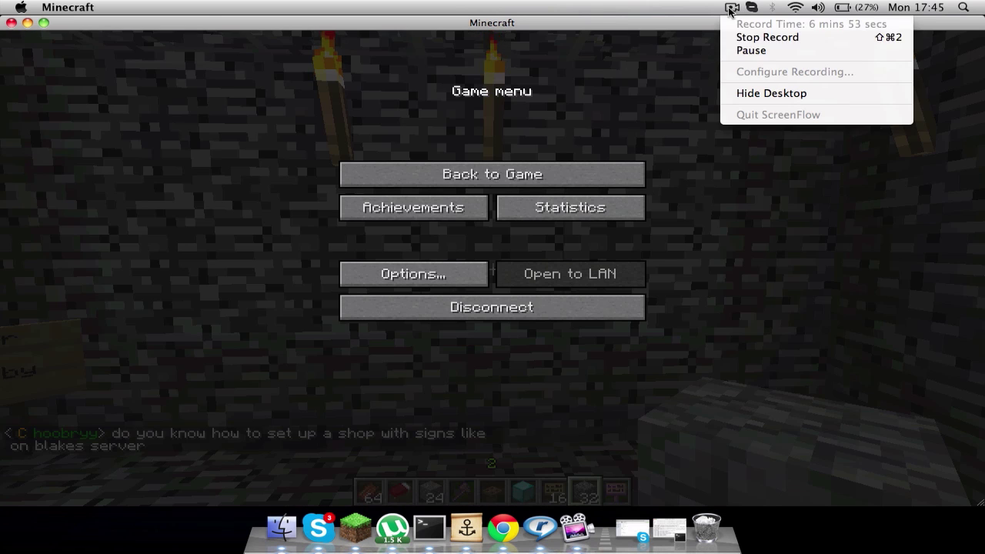